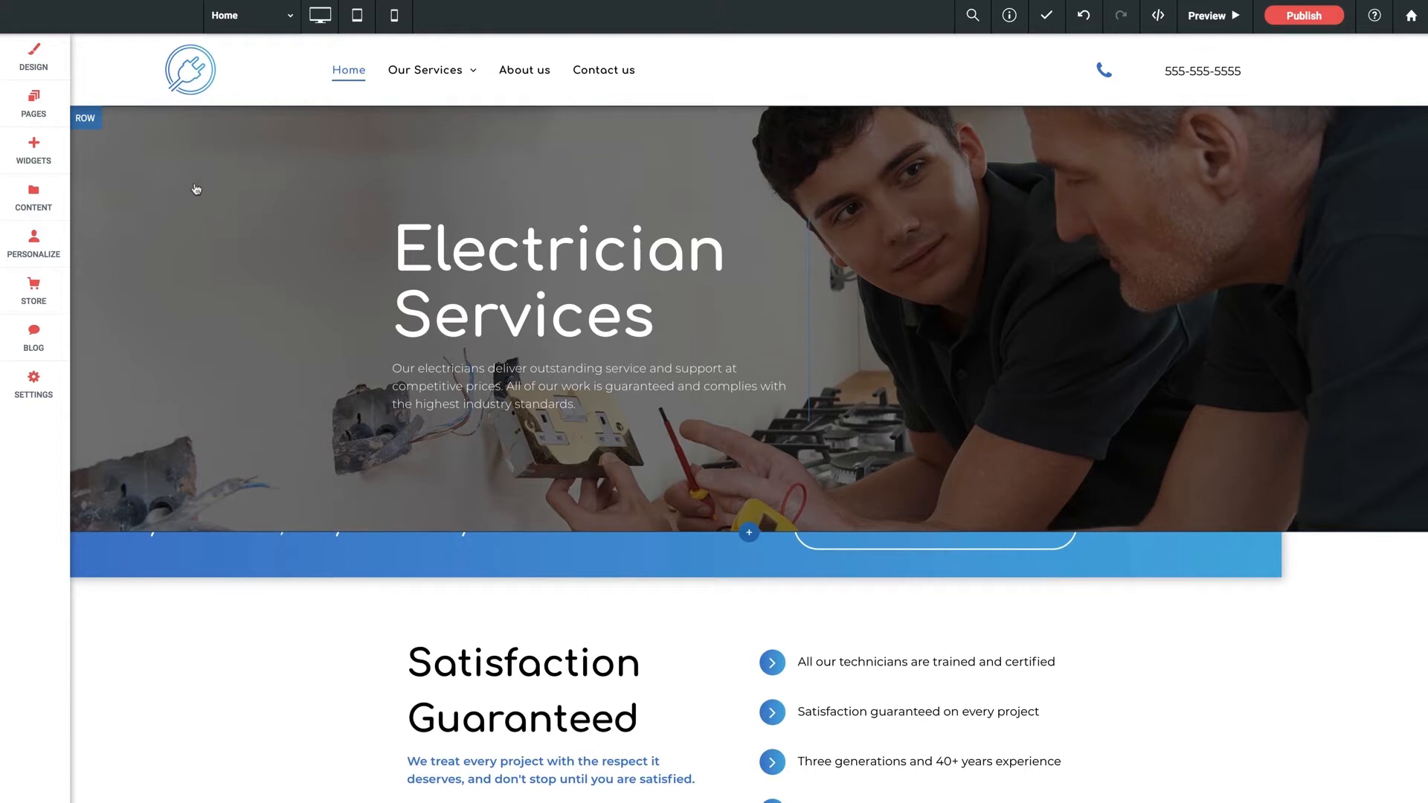
# Open the design settings of the Electrician Services hero row and review its background image options.
pyautogui.click(146, 178)
pyautogui.moveTo(203, 209); pyautogui.dragTo(480, 114)
pyautogui.scroll(-2, 458, 274)
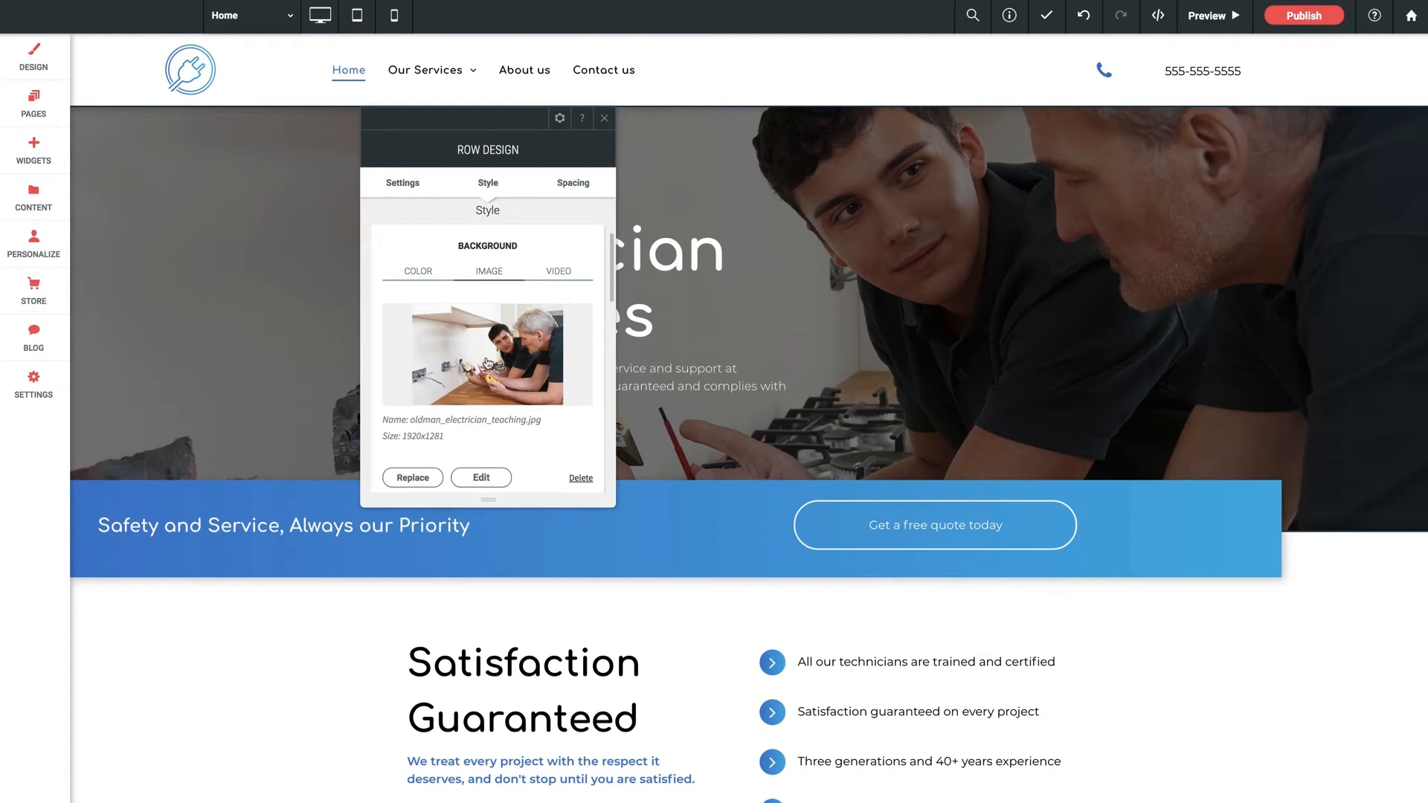
pyautogui.click(605, 120)
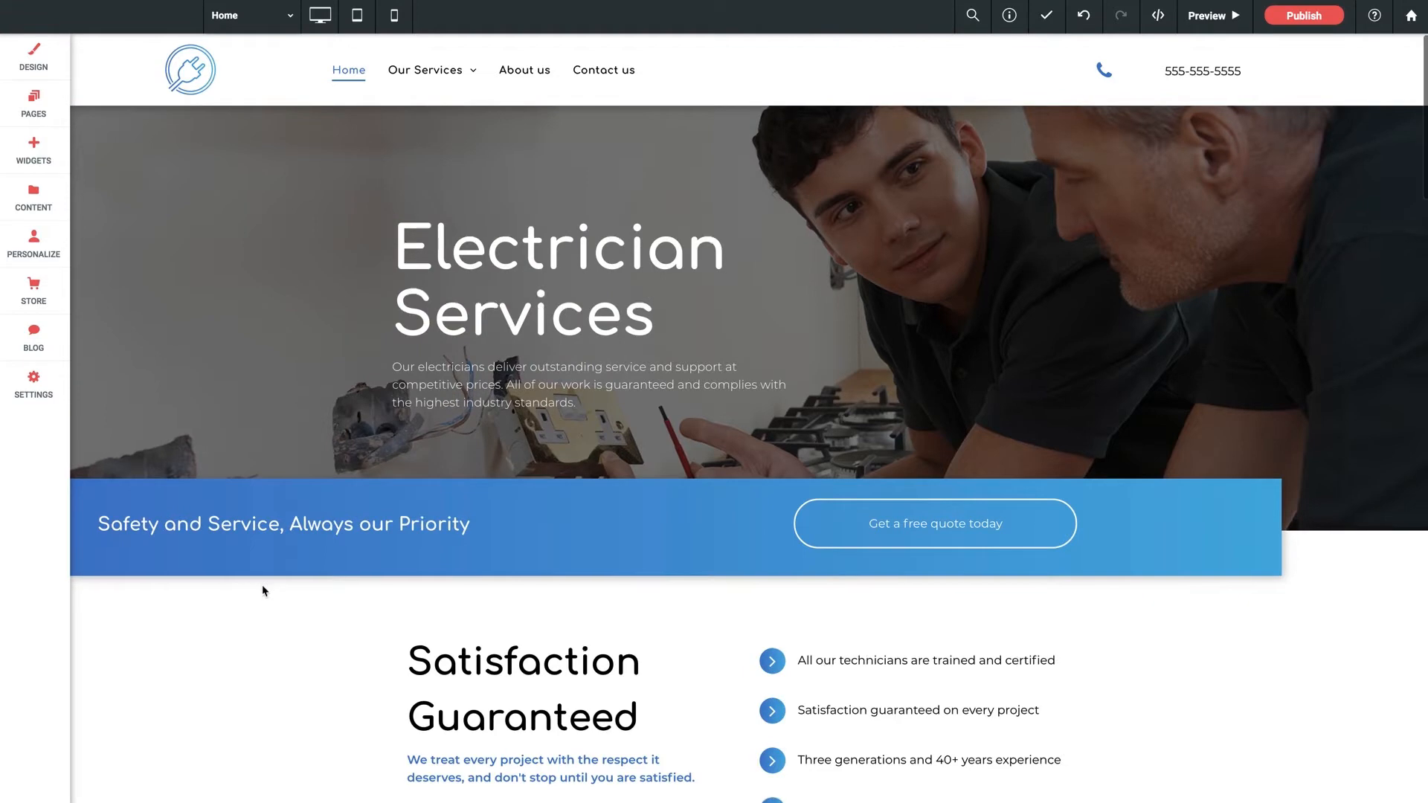
# Replace the electrician image beside the quote form with the site image testamonial_man-3-640x640.jpg.
pyautogui.scroll(-1, 292, 589)
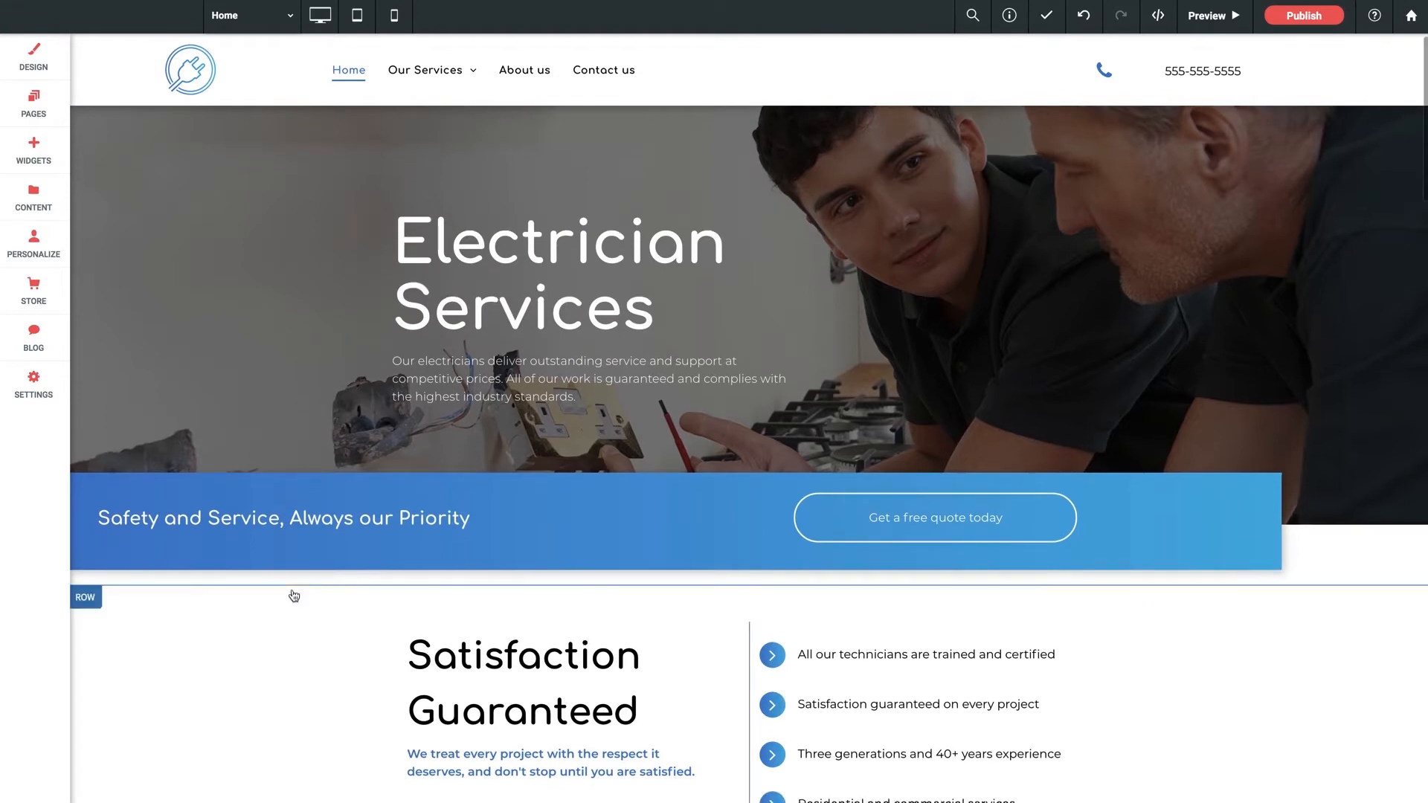
pyautogui.scroll(-15, 263, 592)
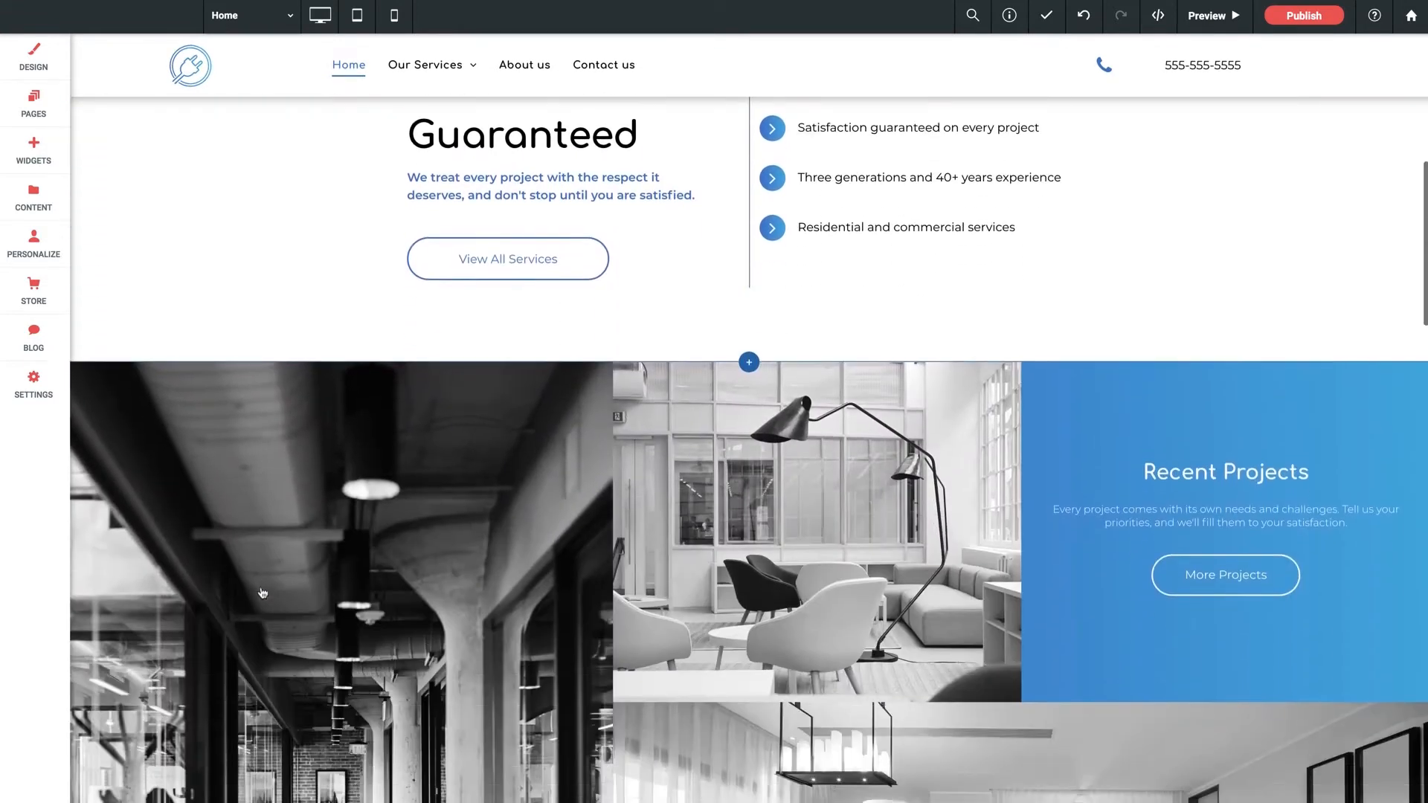
pyautogui.scroll(-5, 262, 593)
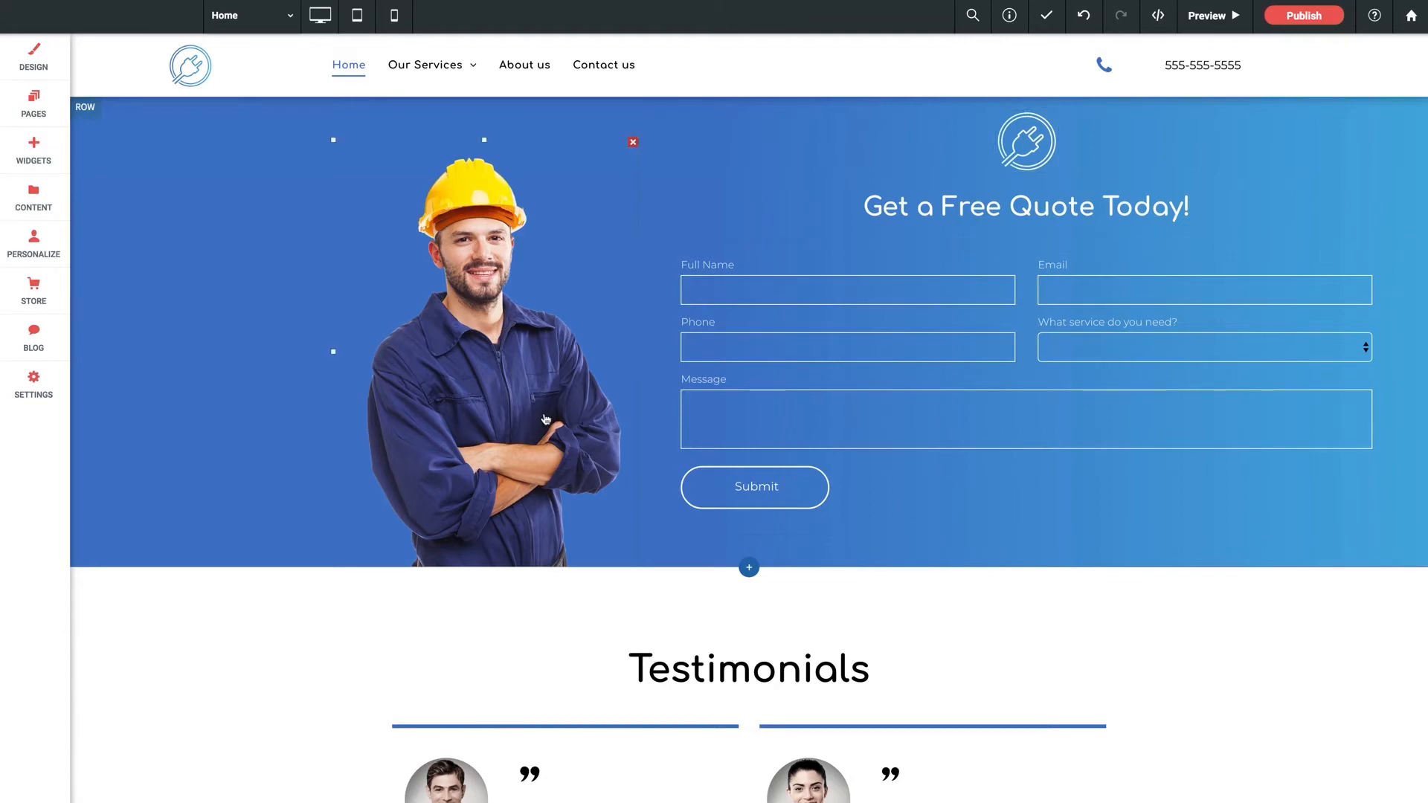
pyautogui.click(478, 287)
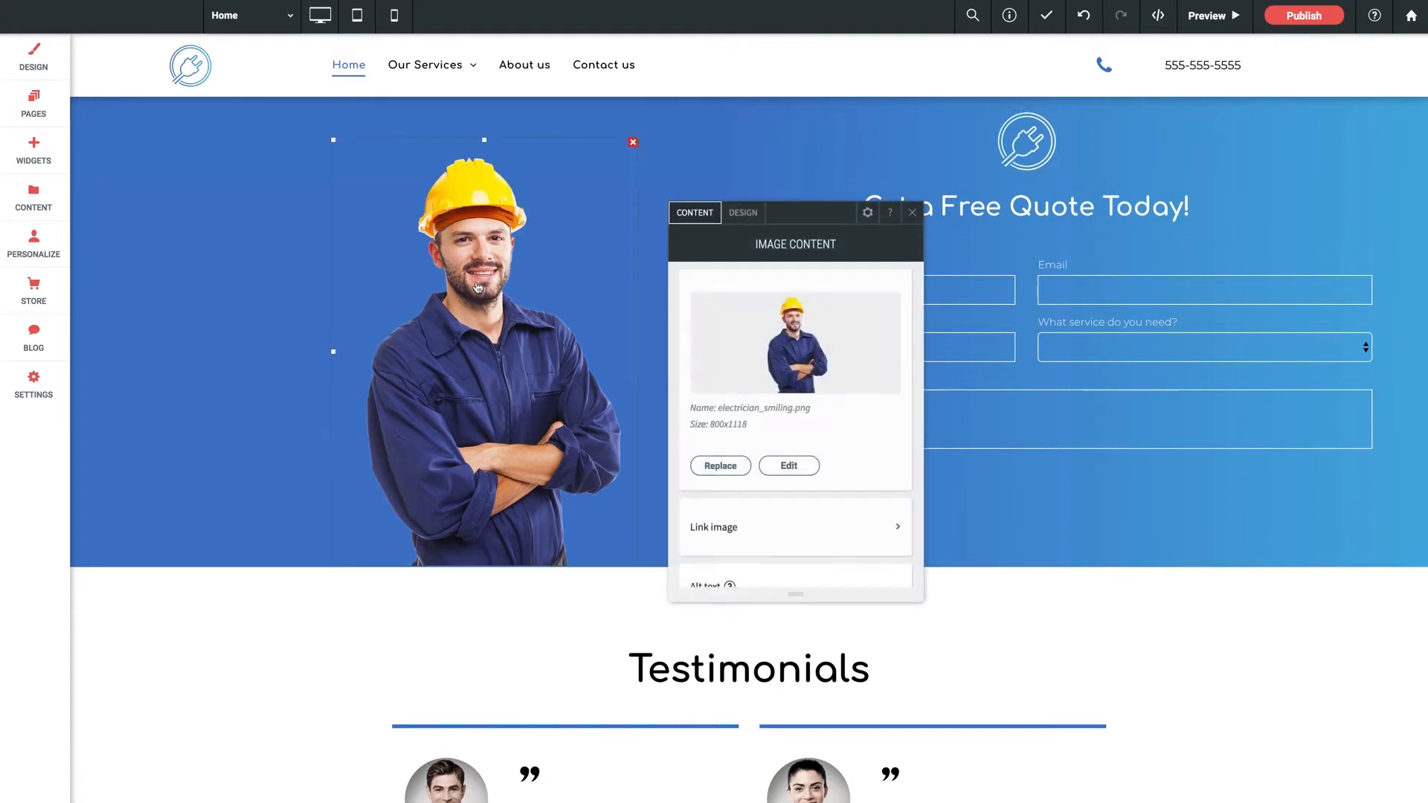
pyautogui.moveTo(798, 210); pyautogui.dragTo(650, 151)
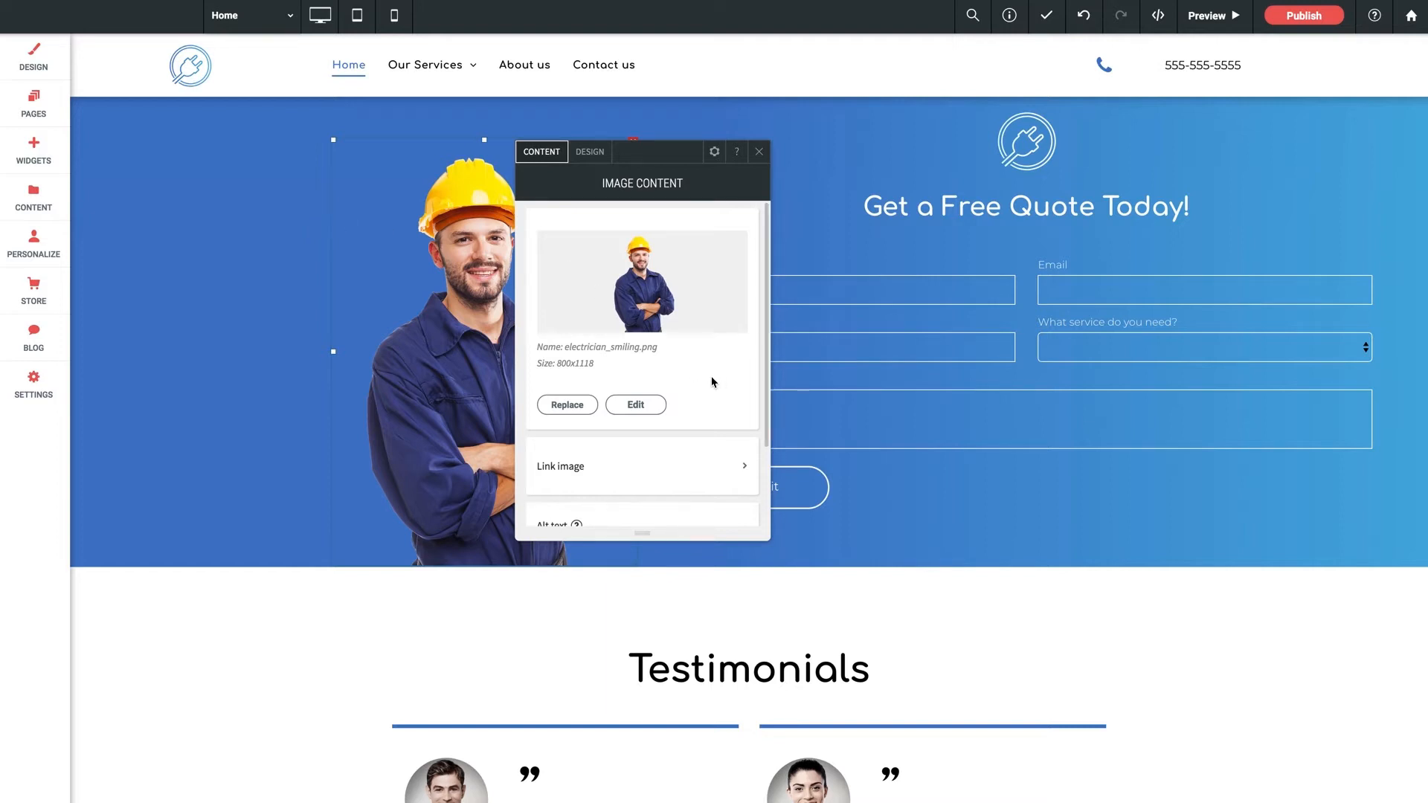
pyautogui.scroll(-1, 712, 383)
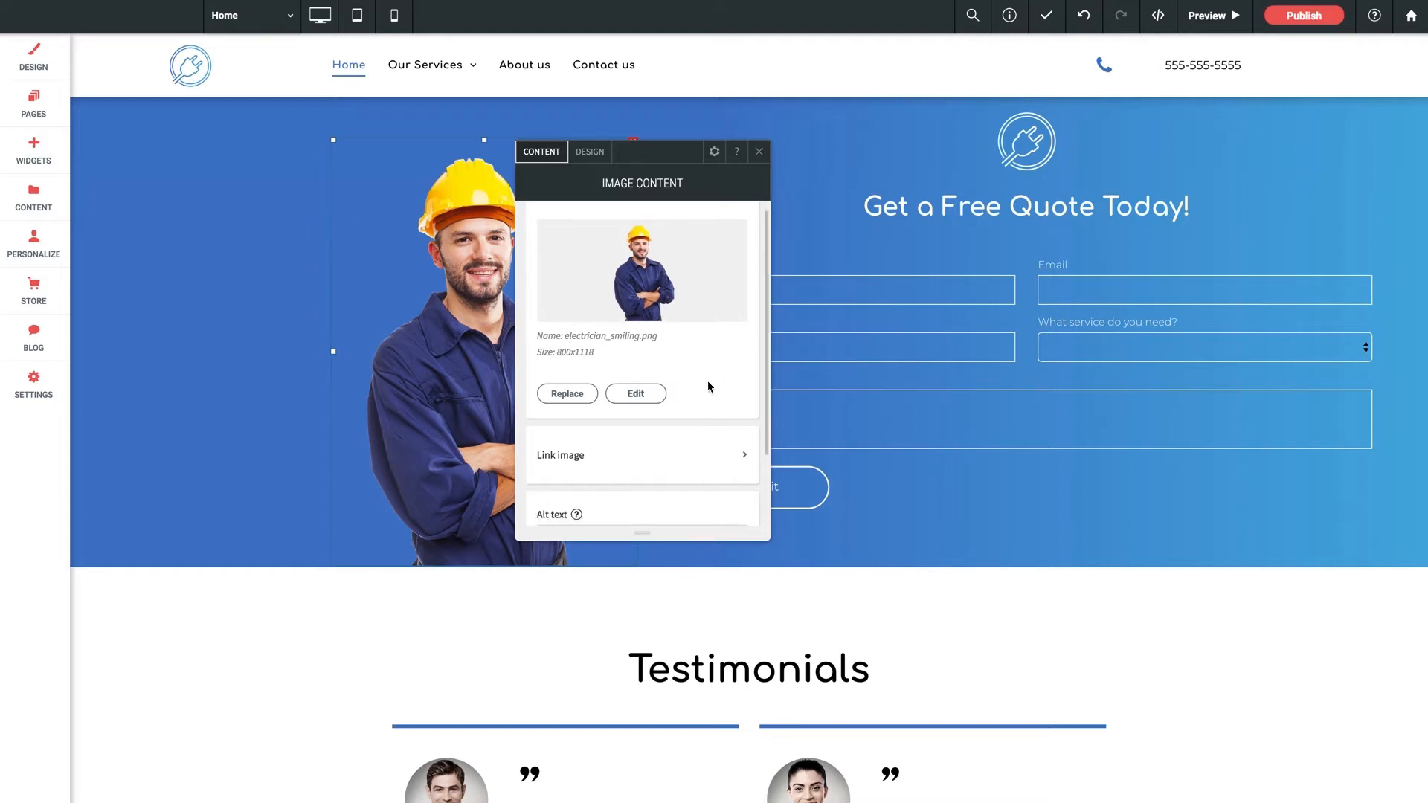
pyautogui.click(566, 393)
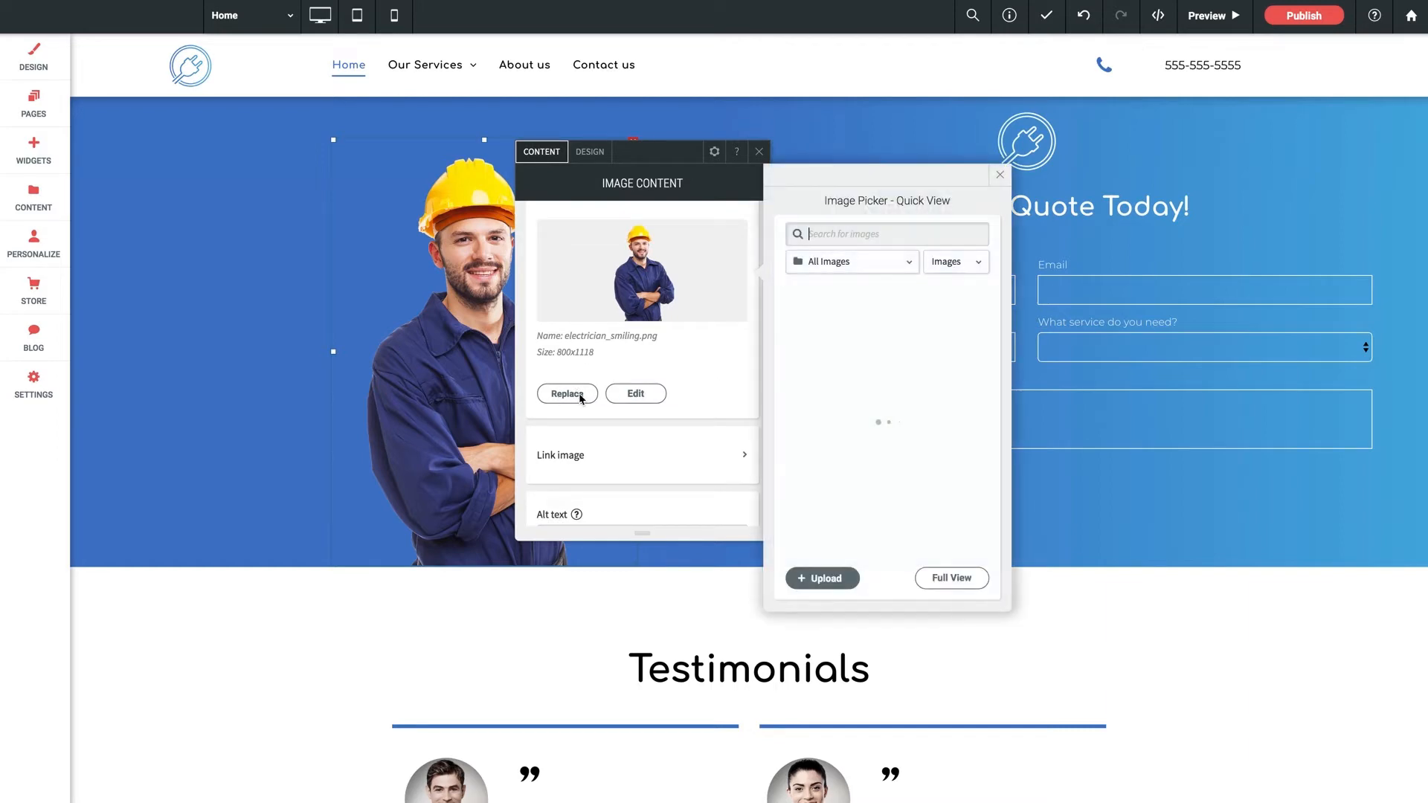
pyautogui.scroll(-4, 928, 419)
pyautogui.scroll(4, 928, 419)
pyautogui.moveTo(931, 422)
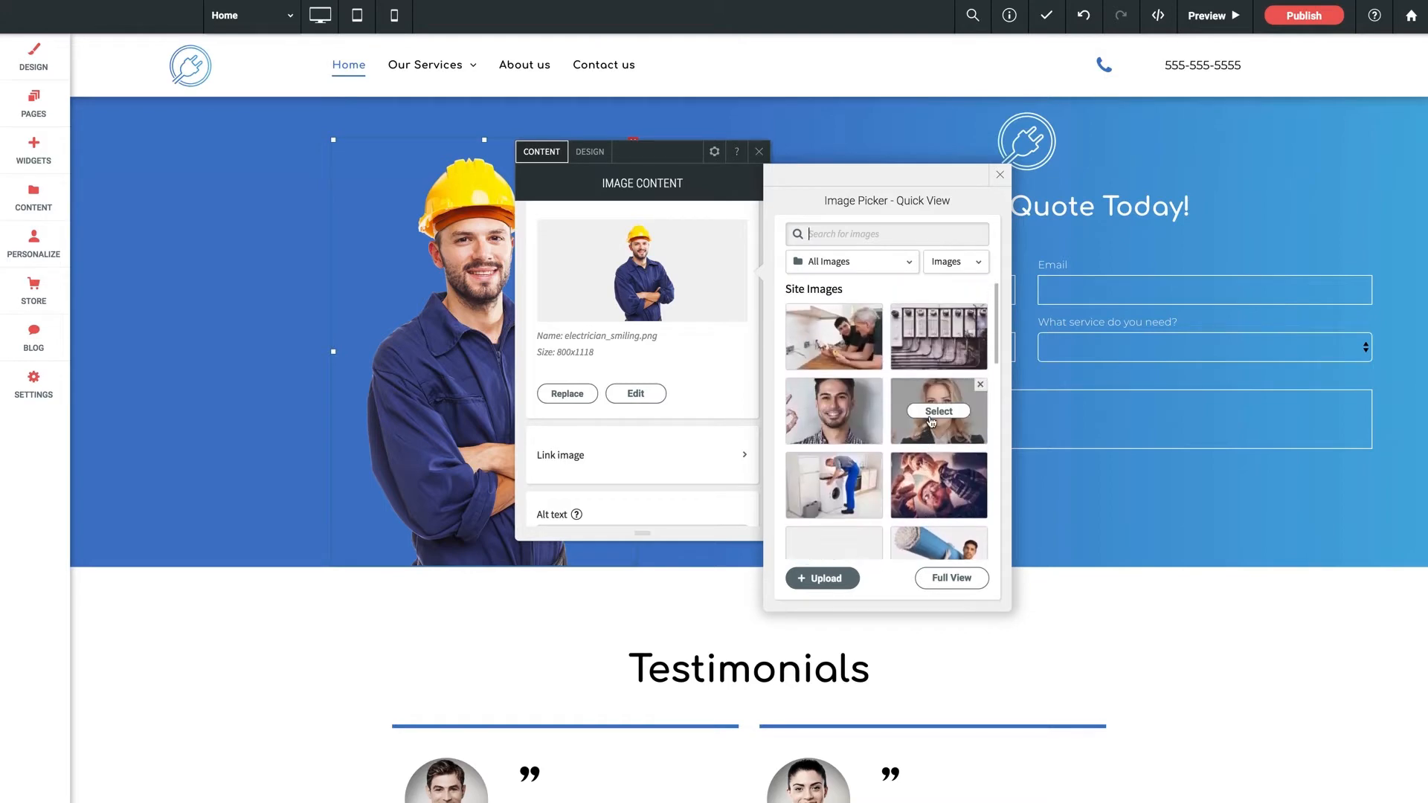
pyautogui.moveTo(835, 417)
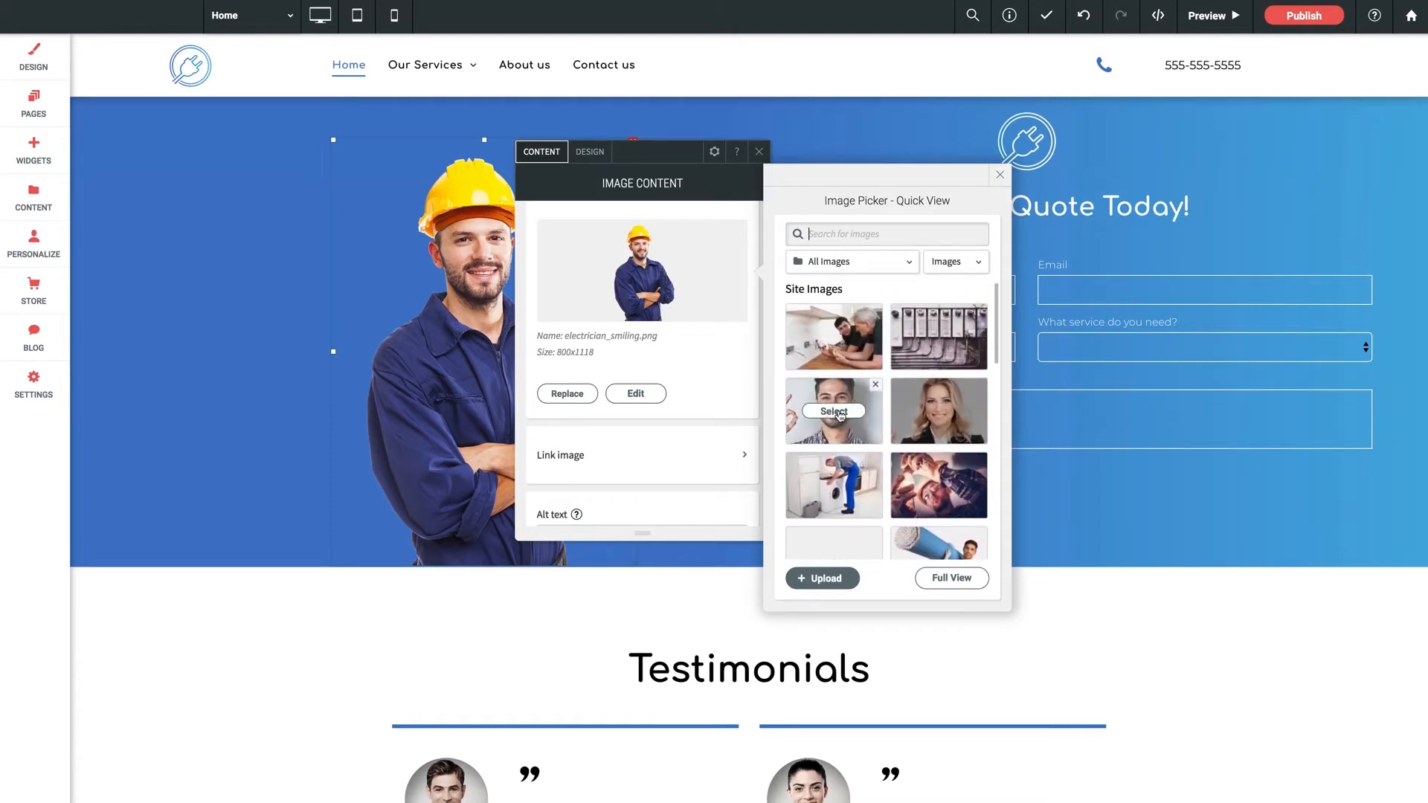
pyautogui.click(834, 411)
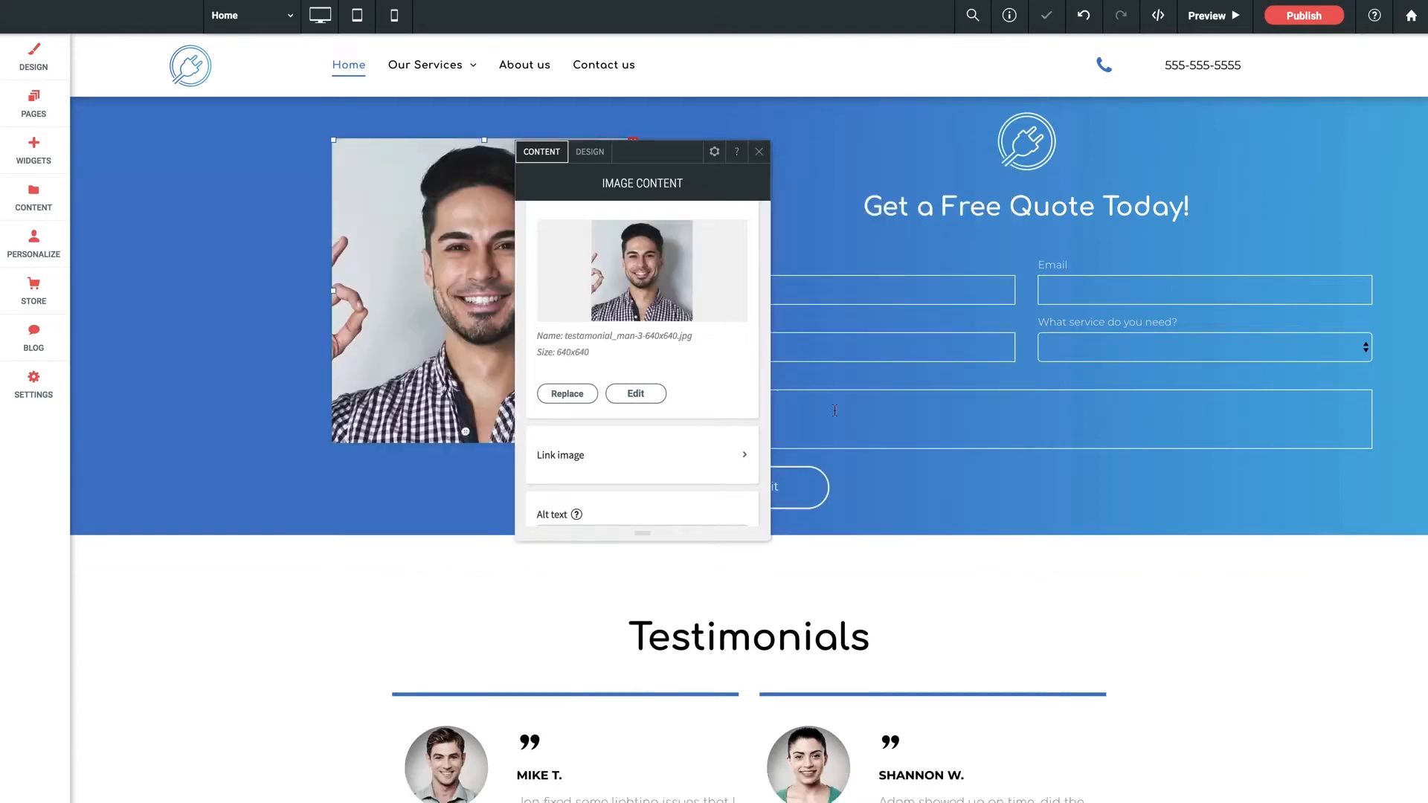
pyautogui.moveTo(649, 148); pyautogui.dragTo(990, 149)
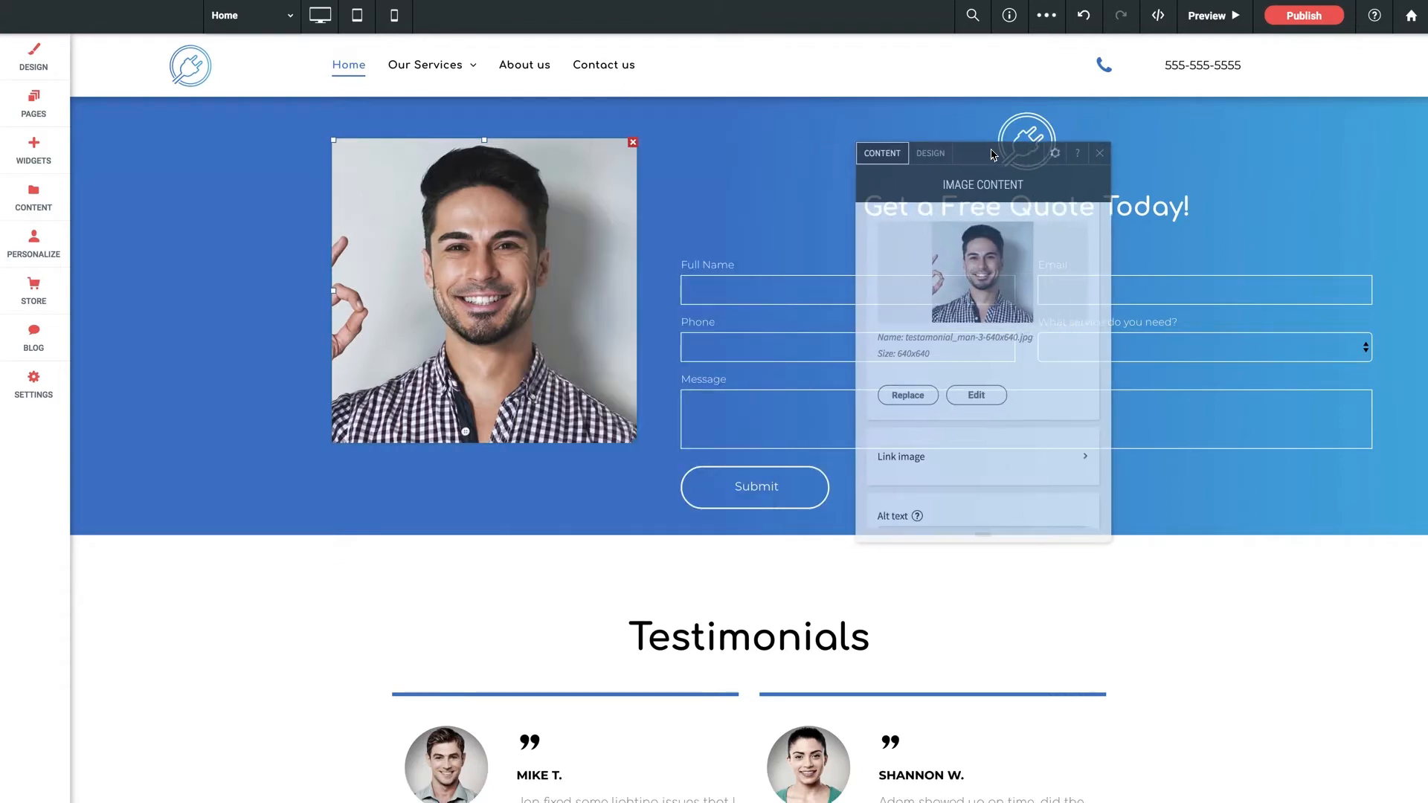
pyautogui.moveTo(996, 165); pyautogui.dragTo(884, 155)
pyautogui.click(987, 142)
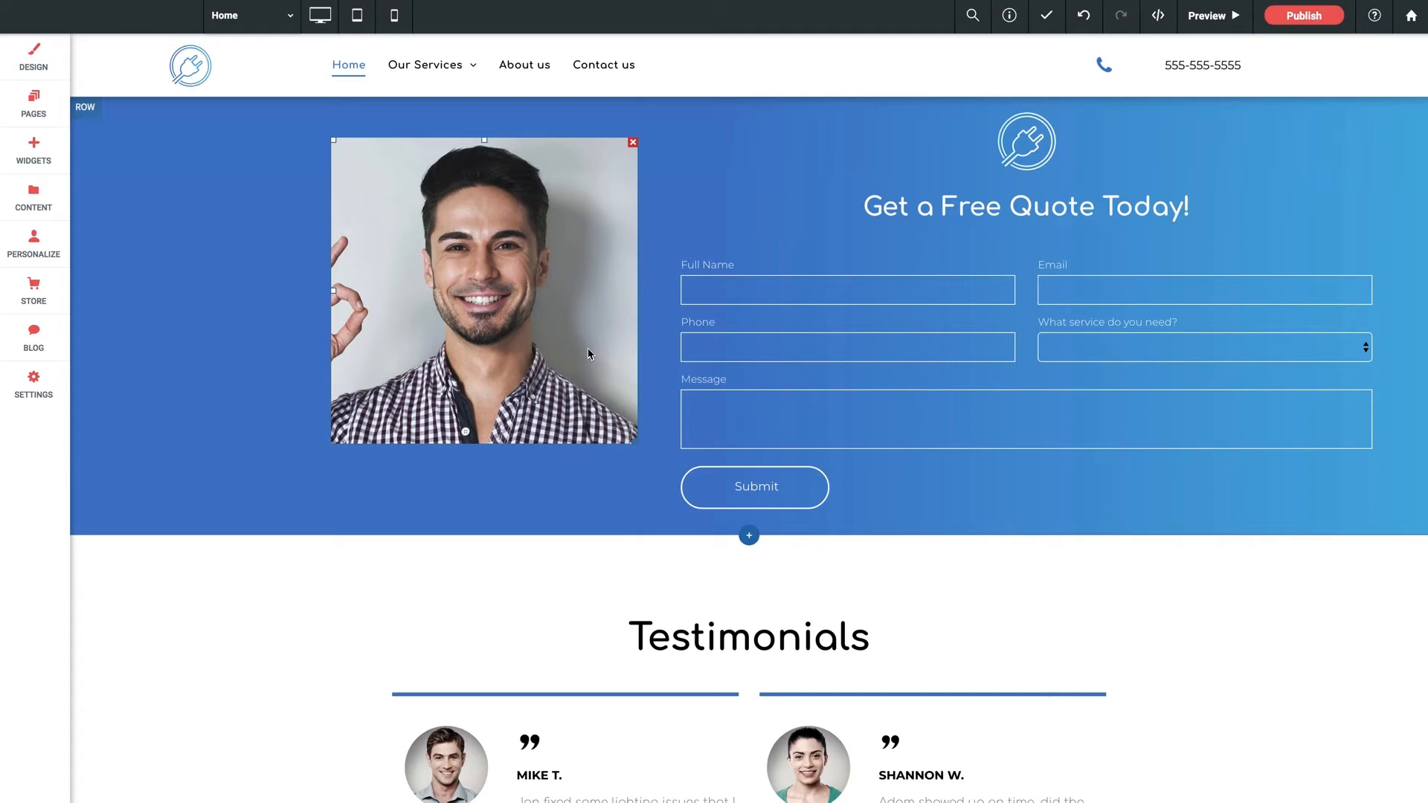
# Undo the last image replacement and return to the quote form row.
pyautogui.click(1083, 15)
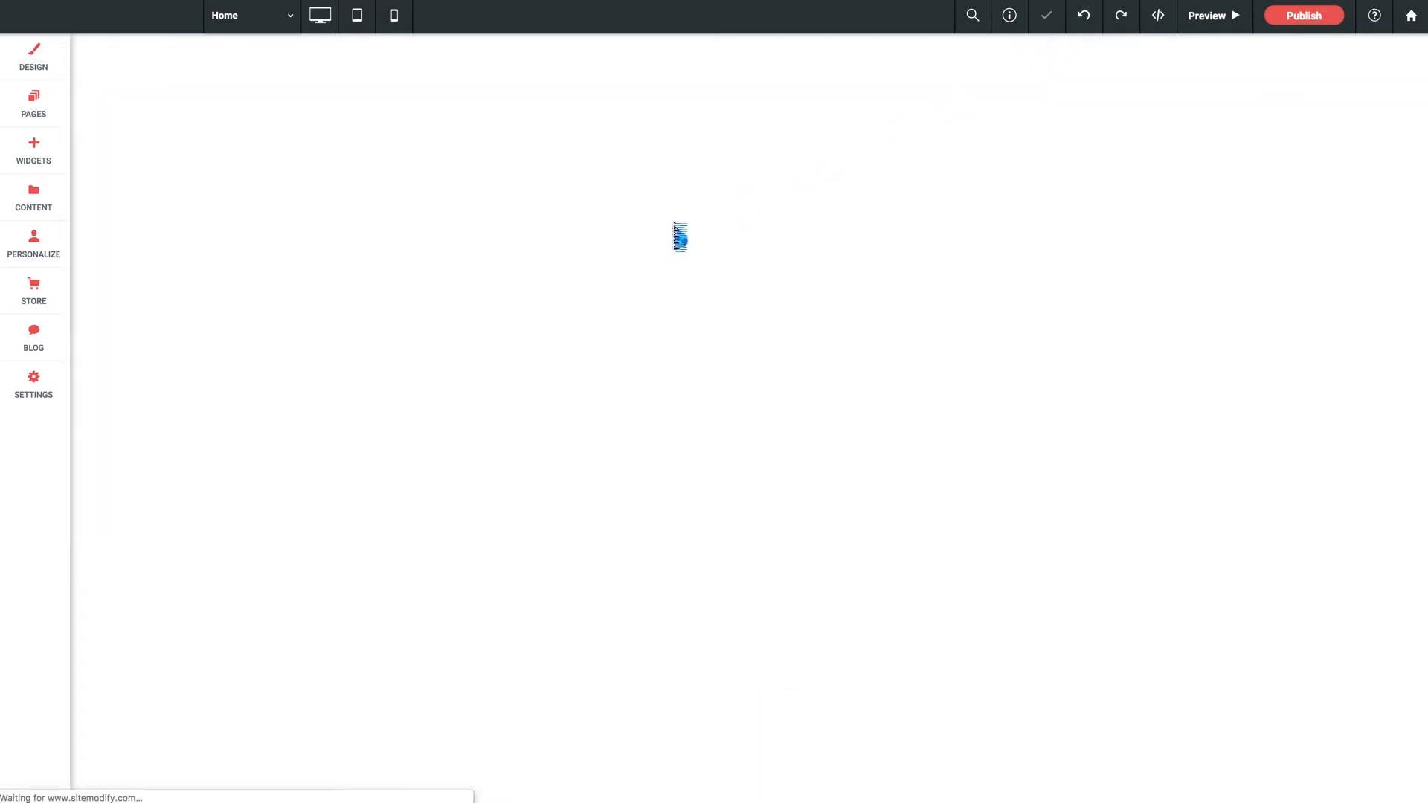
pyautogui.scroll(-20, 508, 333)
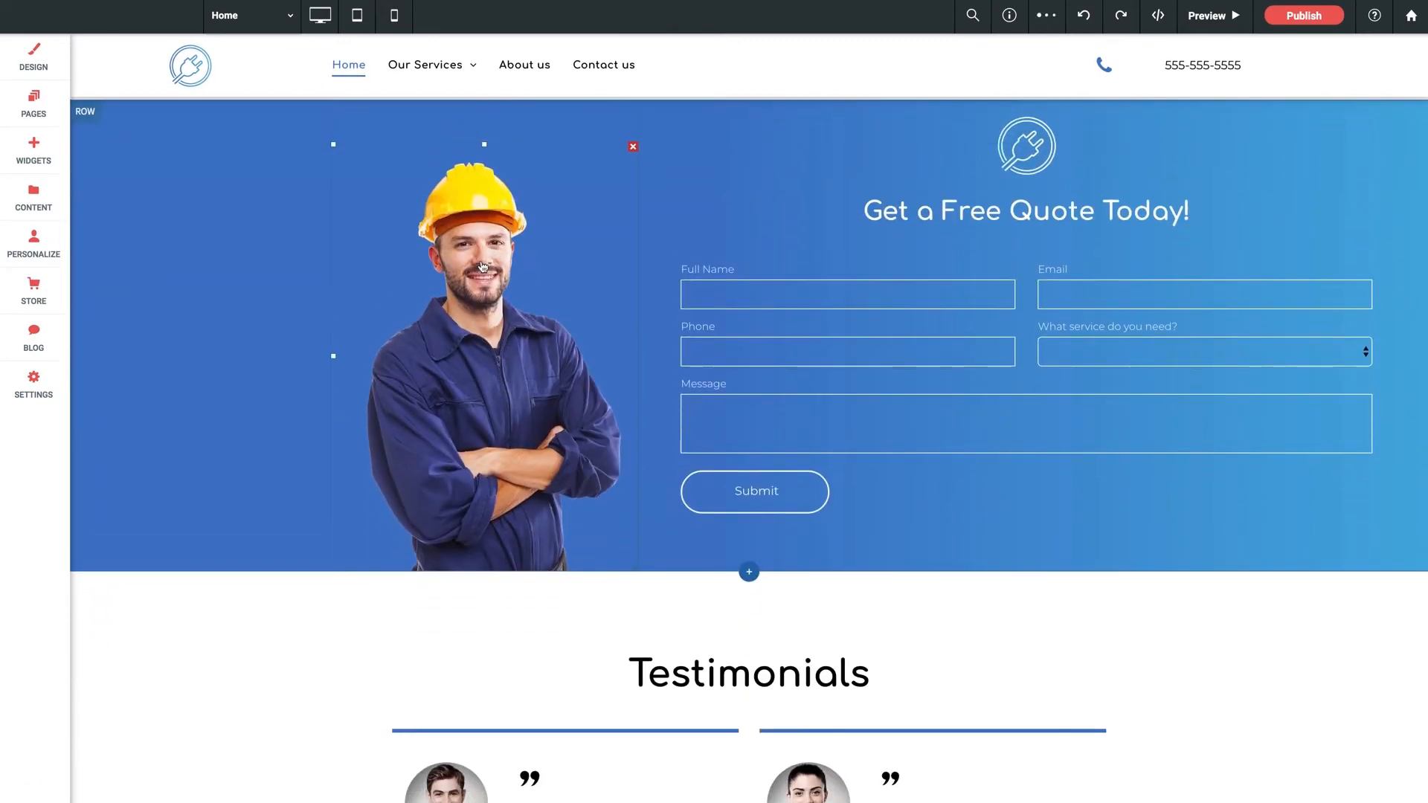
# Crop the electrician image in the image editor to a square of about 800x798, framed from the helmet down to the forearms.
pyautogui.click(480, 267)
pyautogui.moveTo(818, 216); pyautogui.dragTo(743, 122)
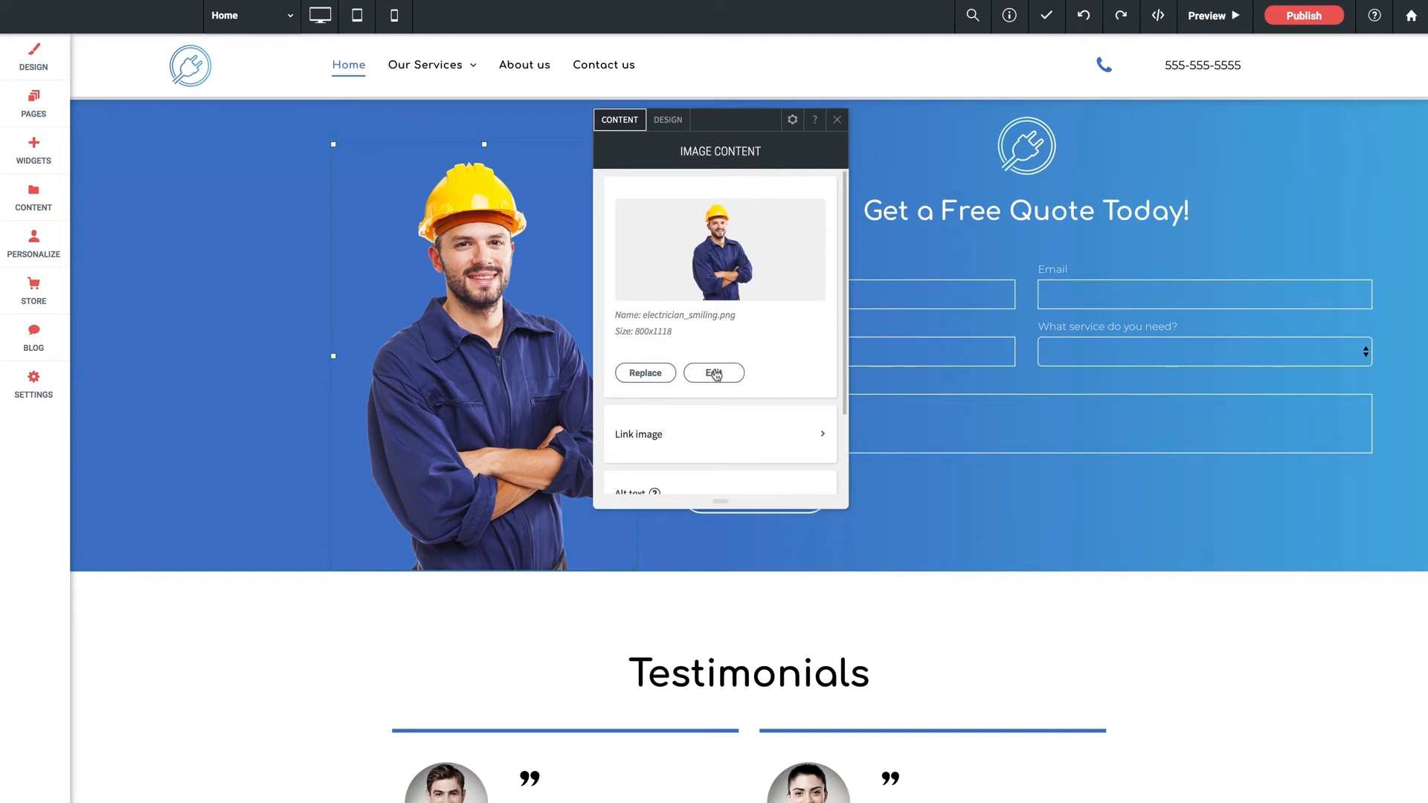
pyautogui.click(714, 373)
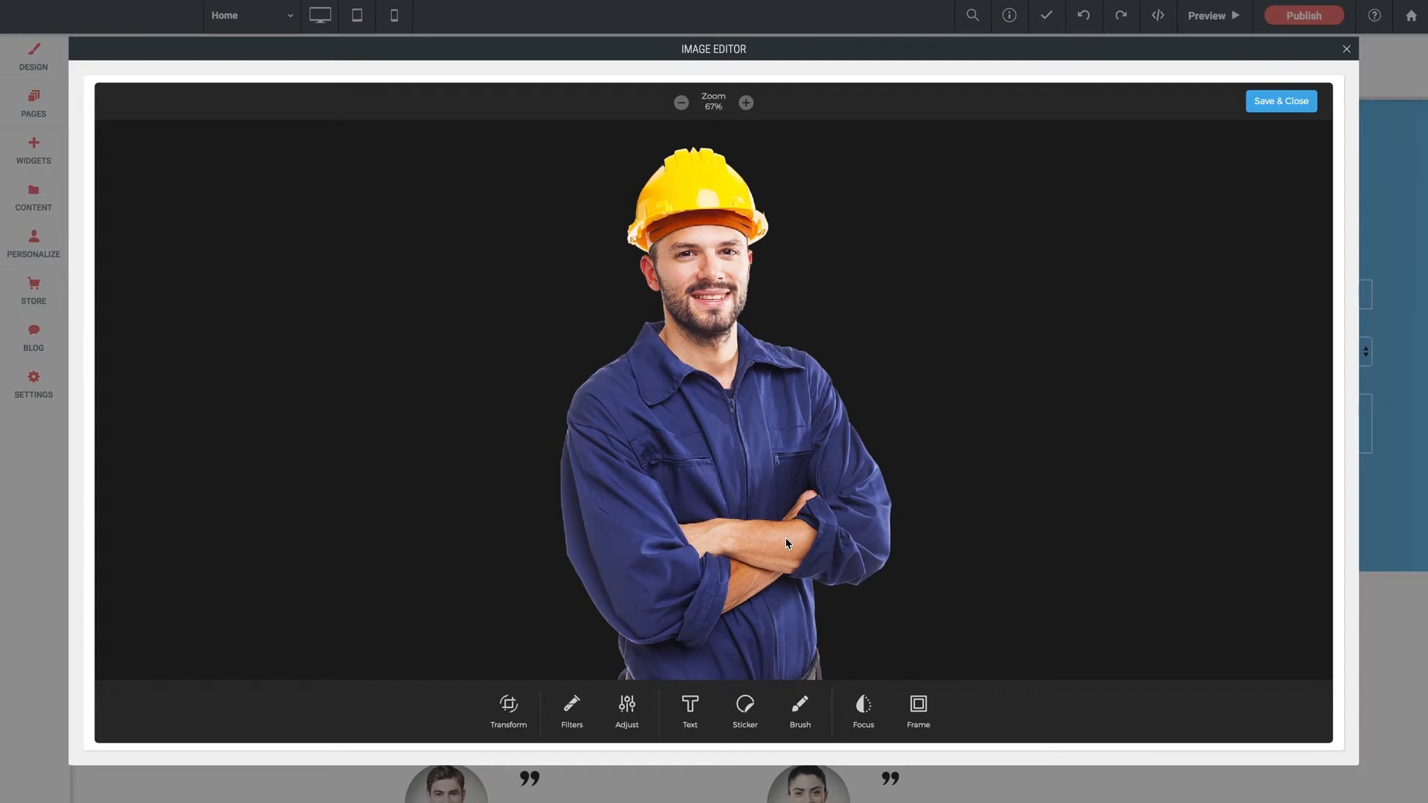
pyautogui.click(509, 708)
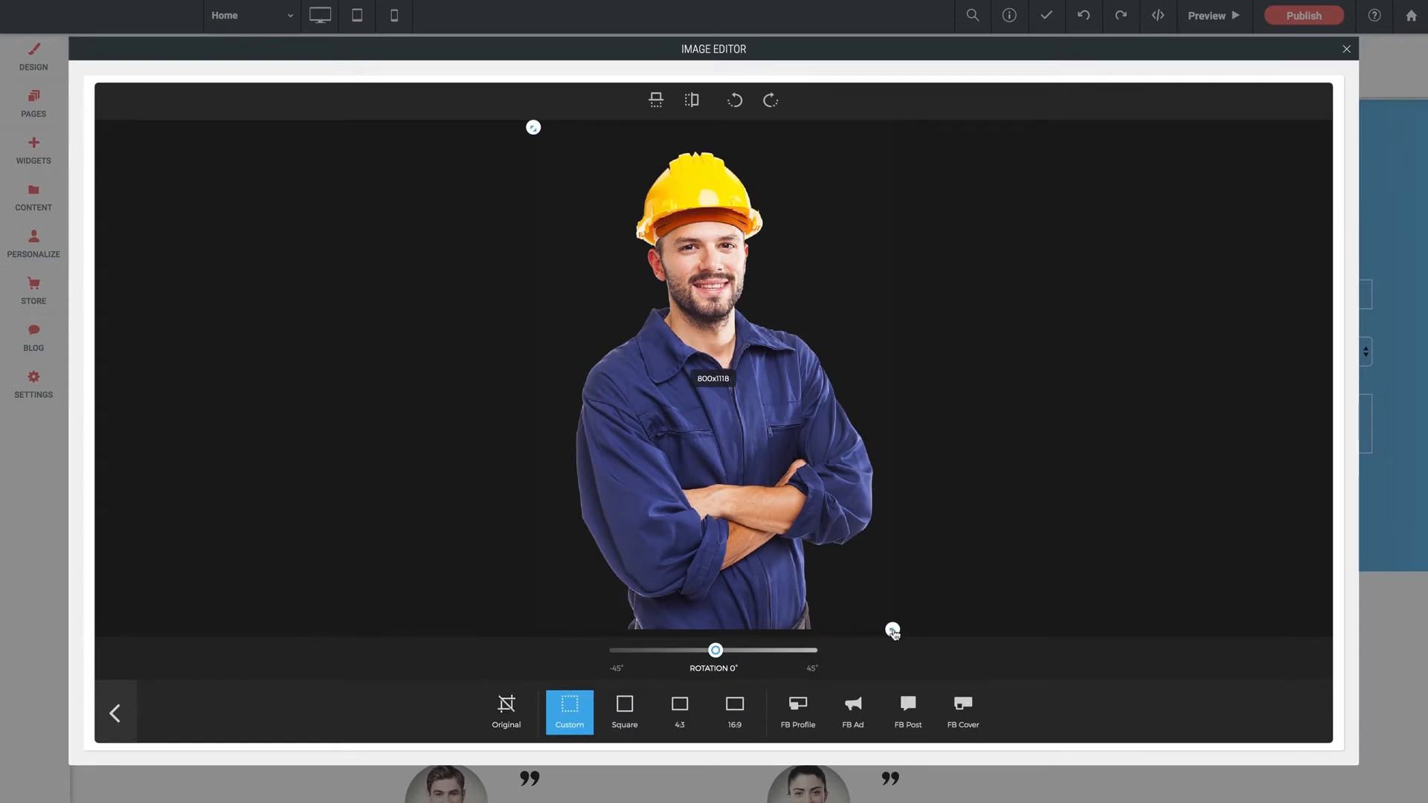
pyautogui.moveTo(894, 631); pyautogui.dragTo(898, 539)
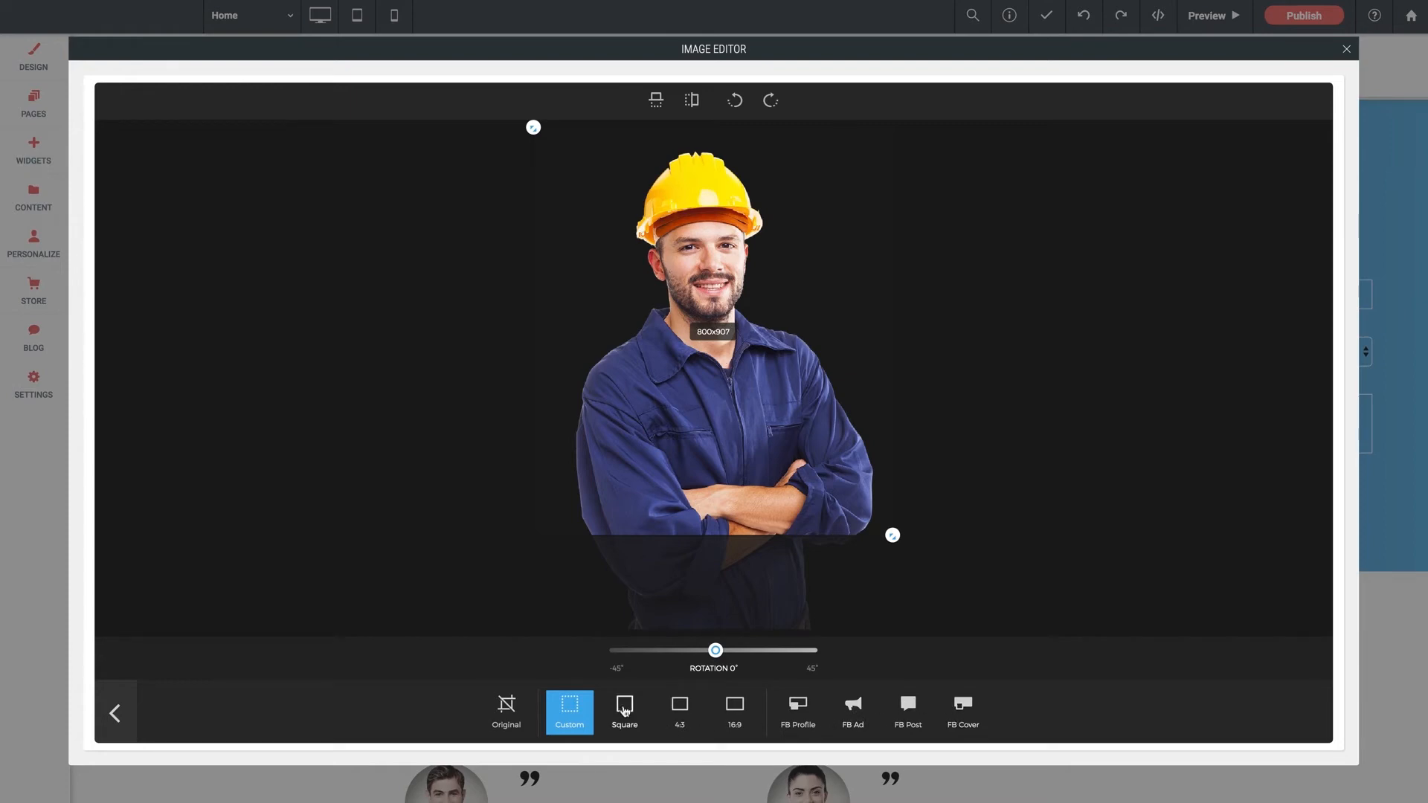
pyautogui.click(624, 711)
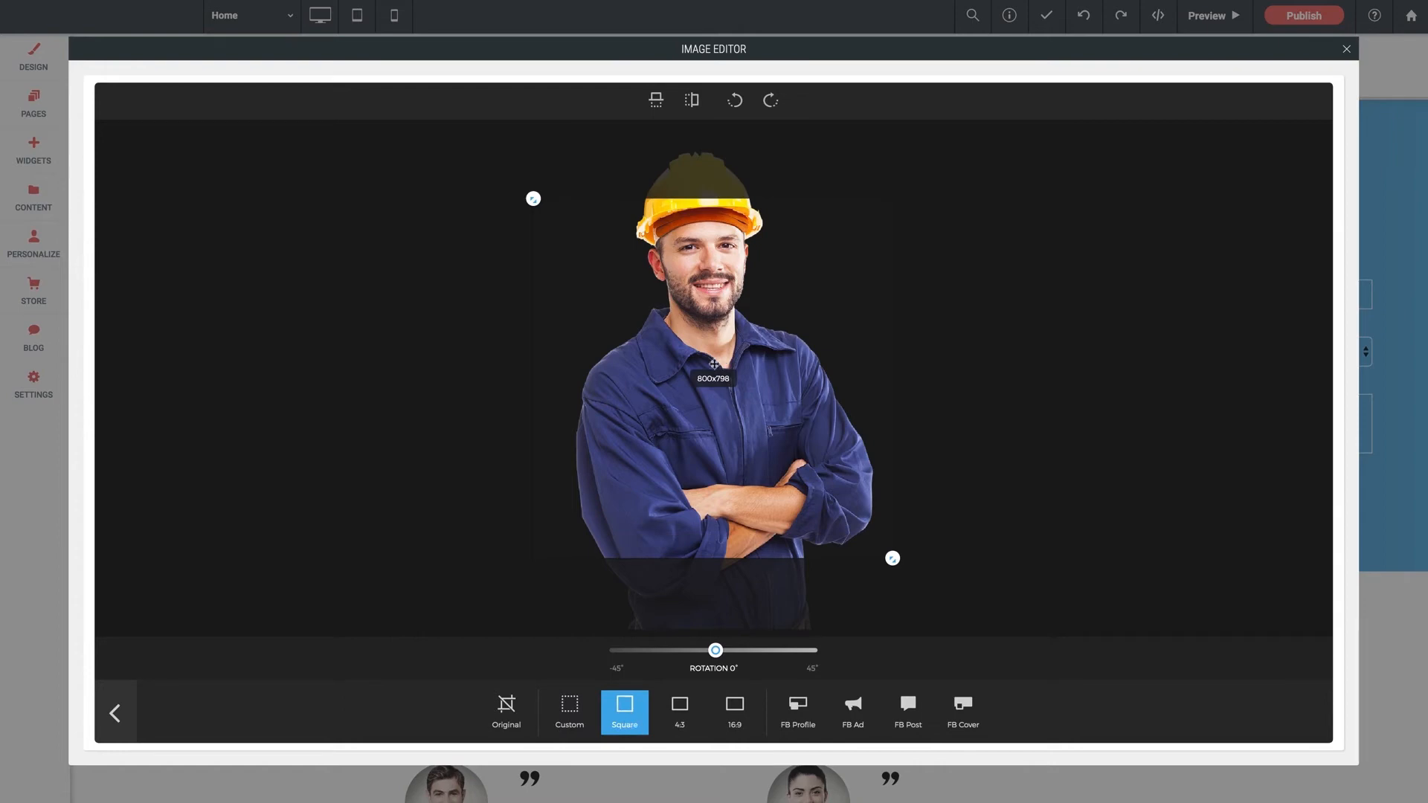
pyautogui.moveTo(693, 441); pyautogui.dragTo(691, 395)
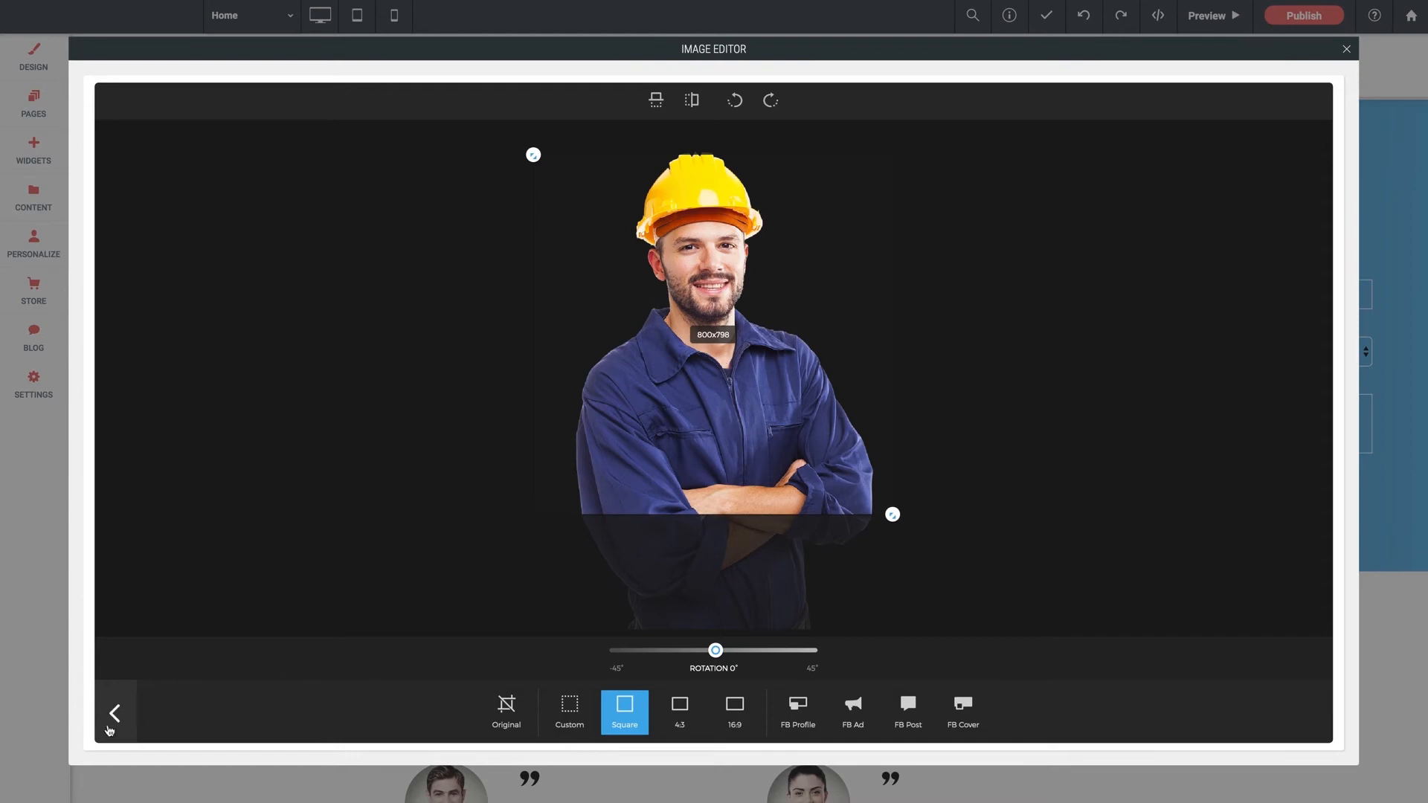
pyautogui.click(115, 715)
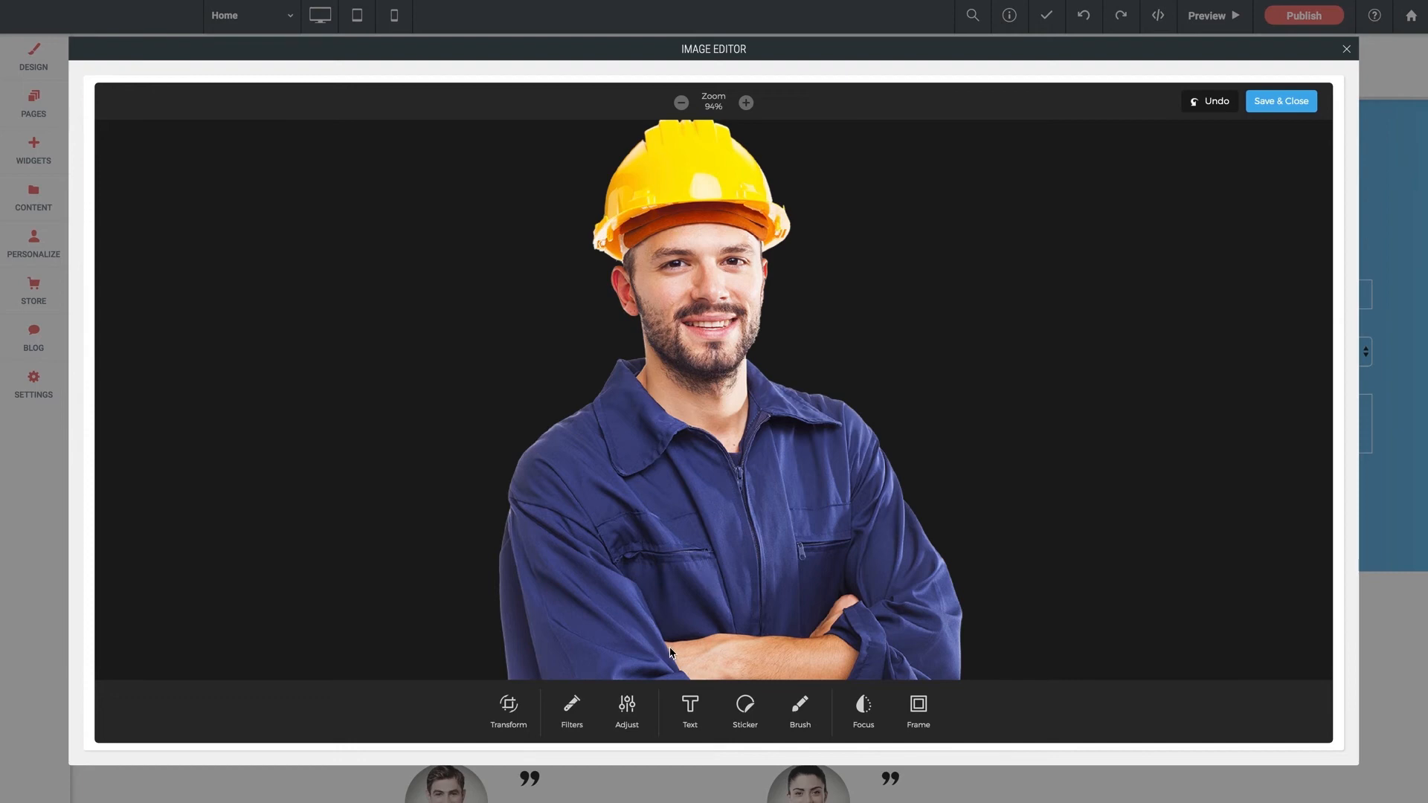
# Lower the electrician image's exposure to -25% and save the edited image to the page.
pyautogui.click(571, 712)
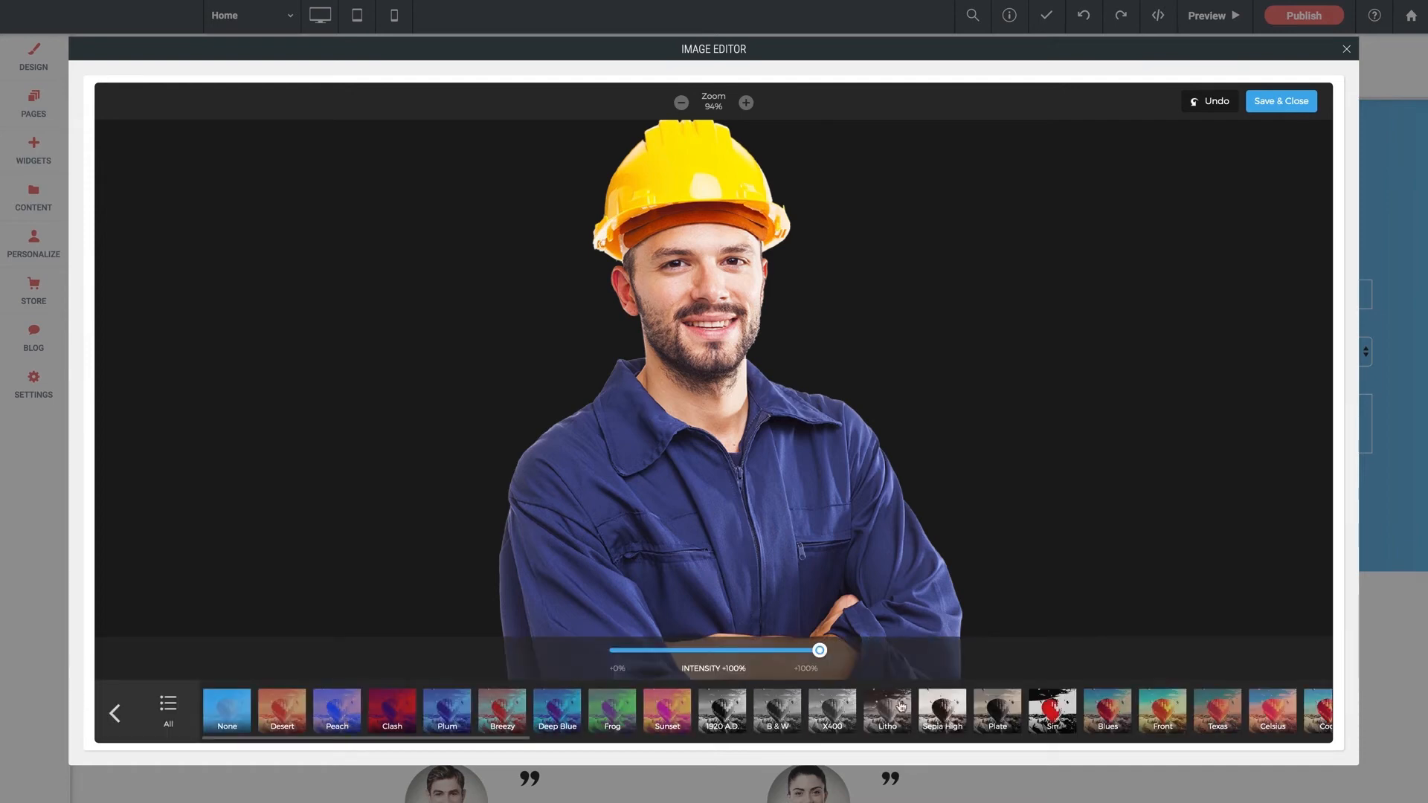
pyautogui.click(117, 714)
pyautogui.click(625, 705)
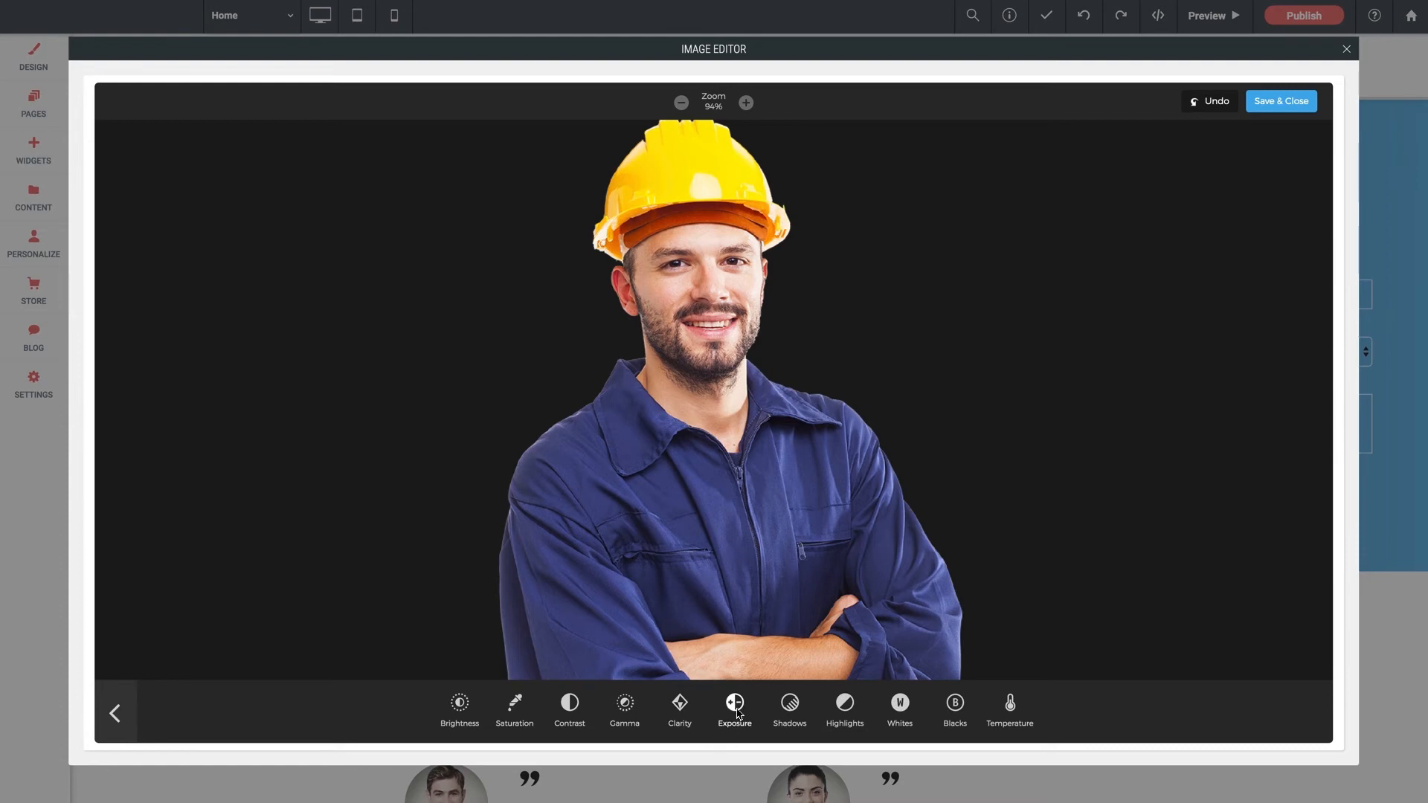
pyautogui.click(736, 708)
pyautogui.moveTo(717, 653); pyautogui.dragTo(690, 653)
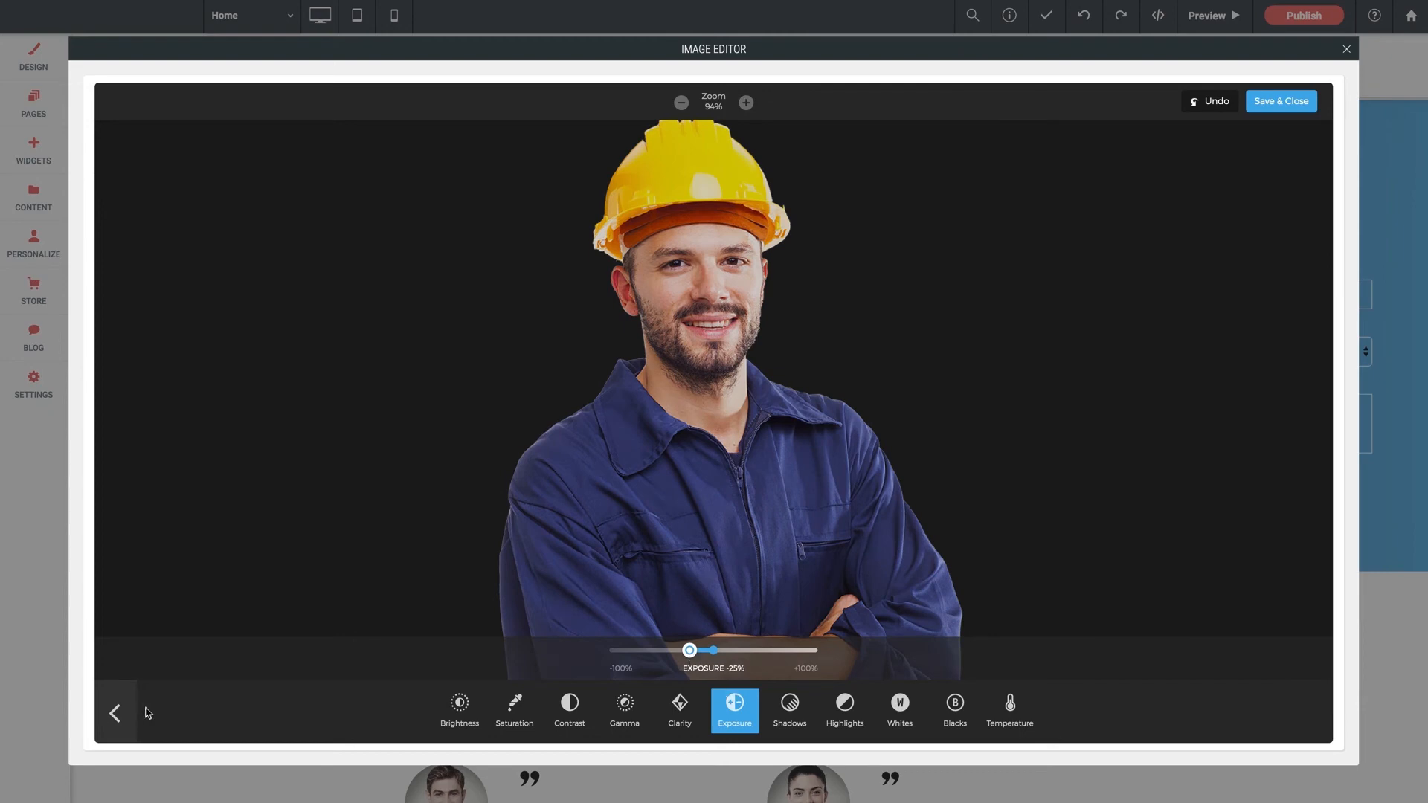
pyautogui.click(116, 715)
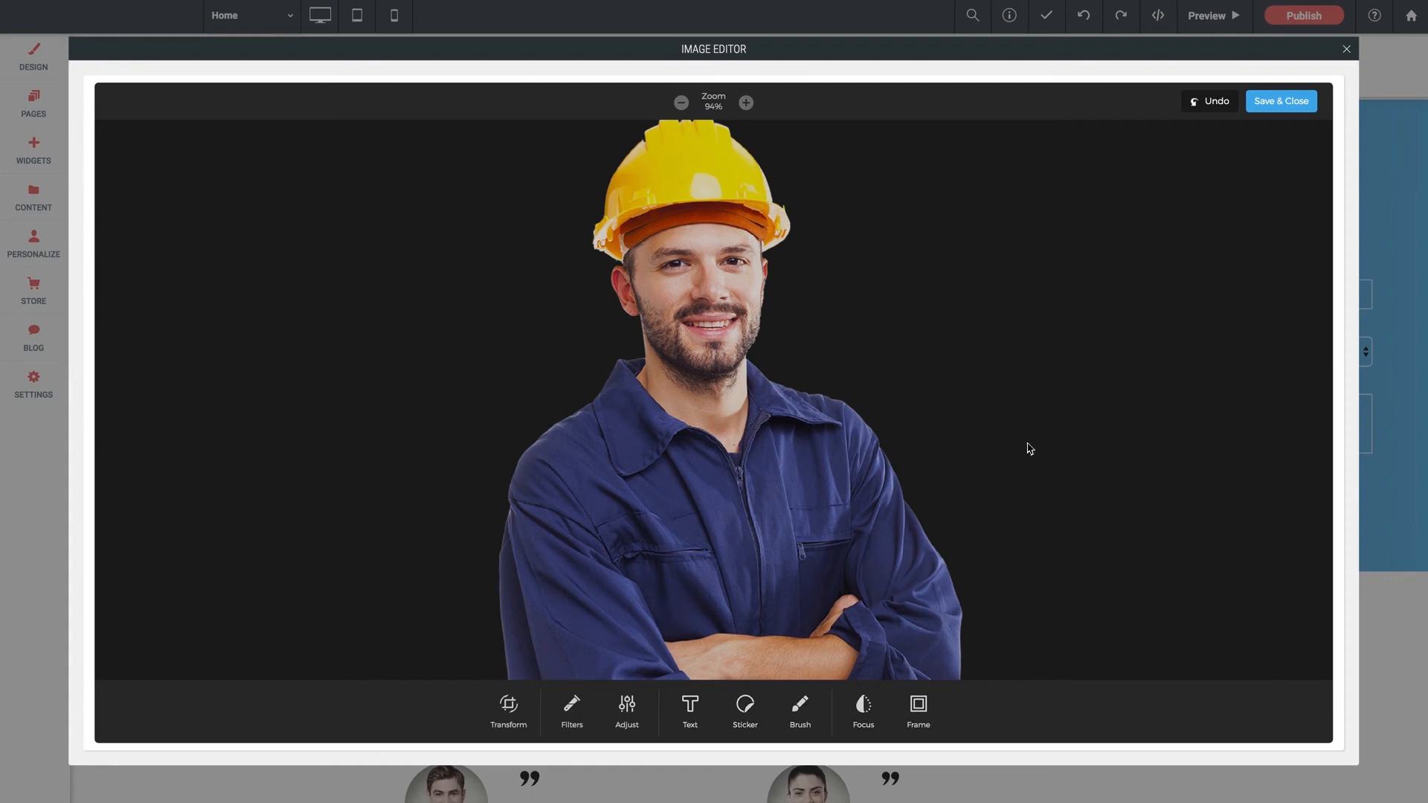
pyautogui.click(1279, 105)
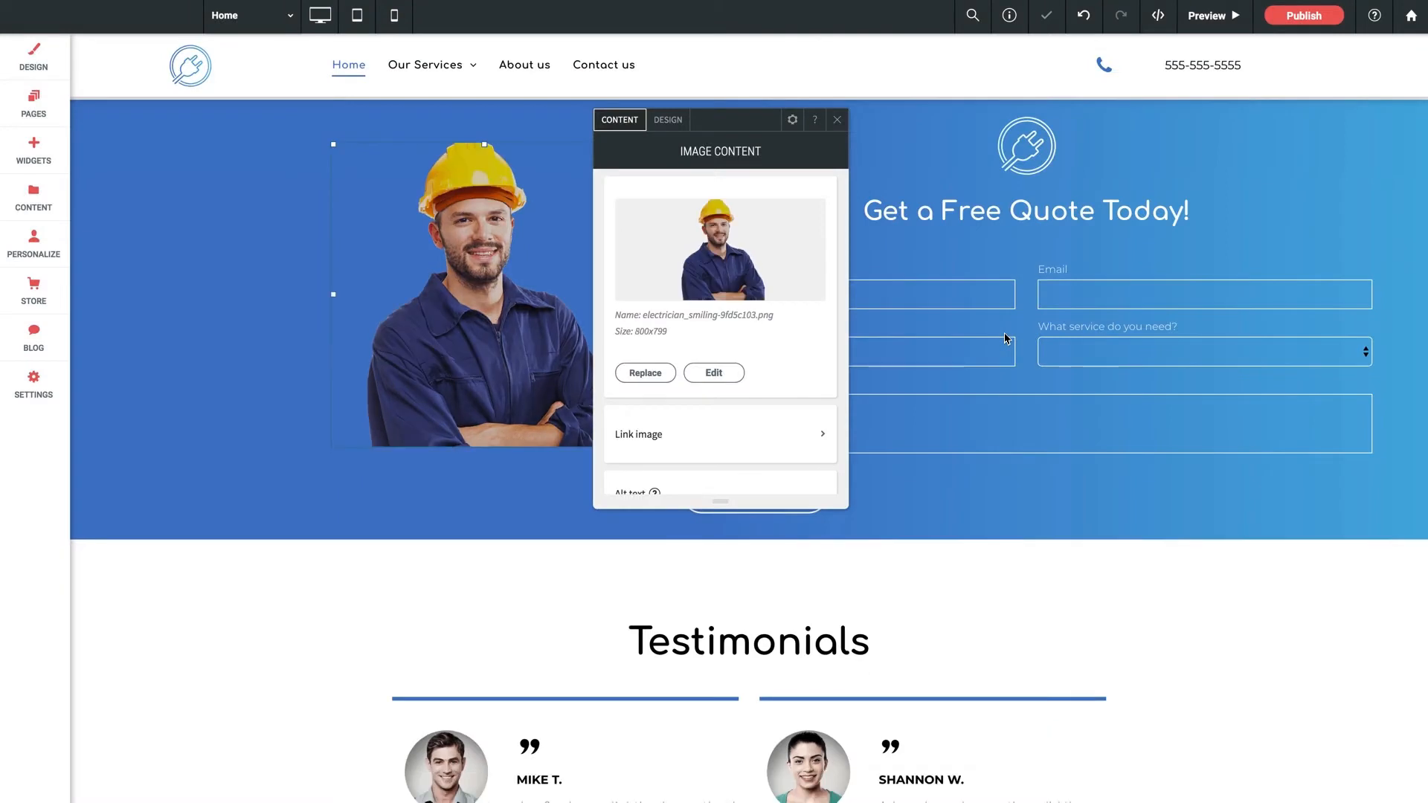
pyautogui.click(838, 121)
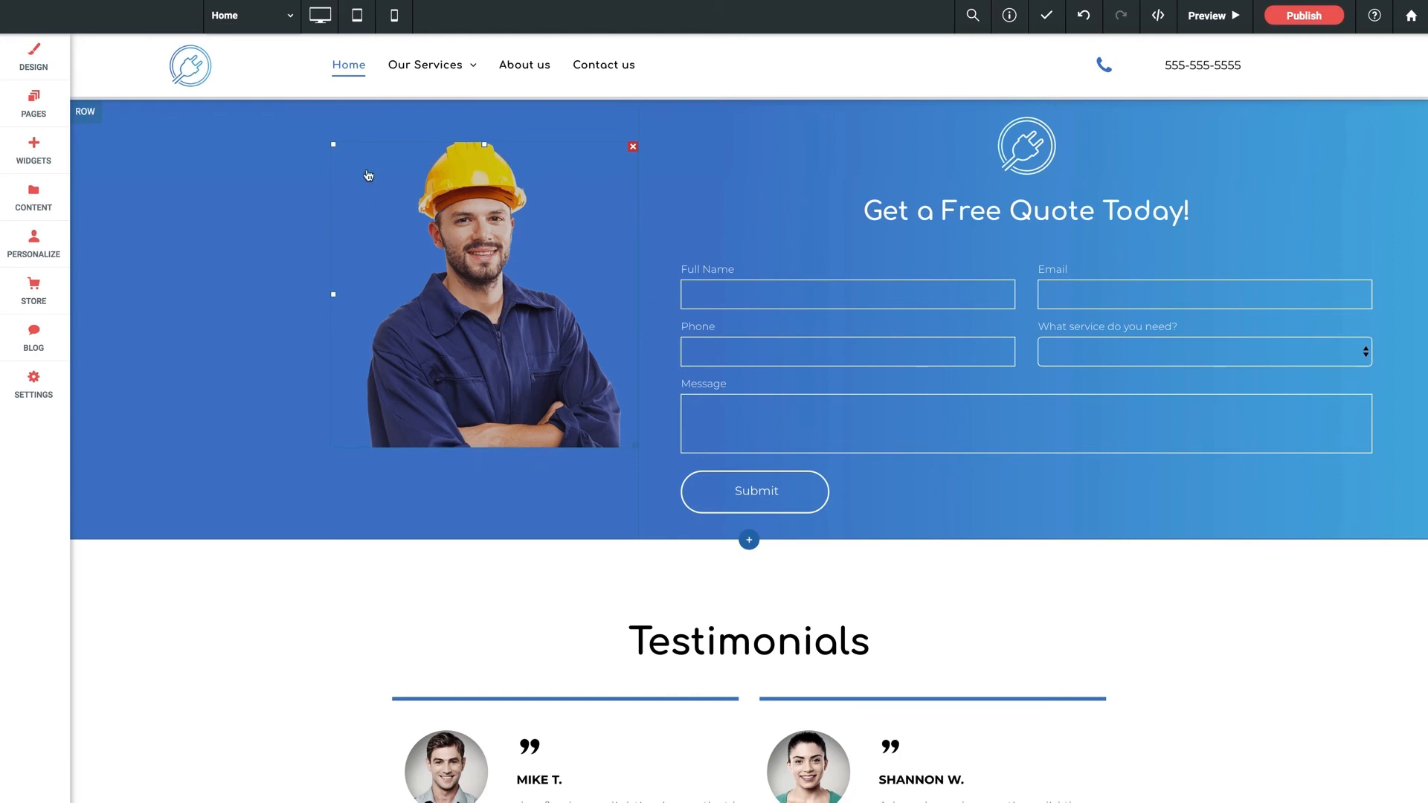
# Move the electrician image down to the lower edge of its row and set its desktop hover effect to Opacity.
pyautogui.moveTo(335, 144); pyautogui.dragTo(335, 235)
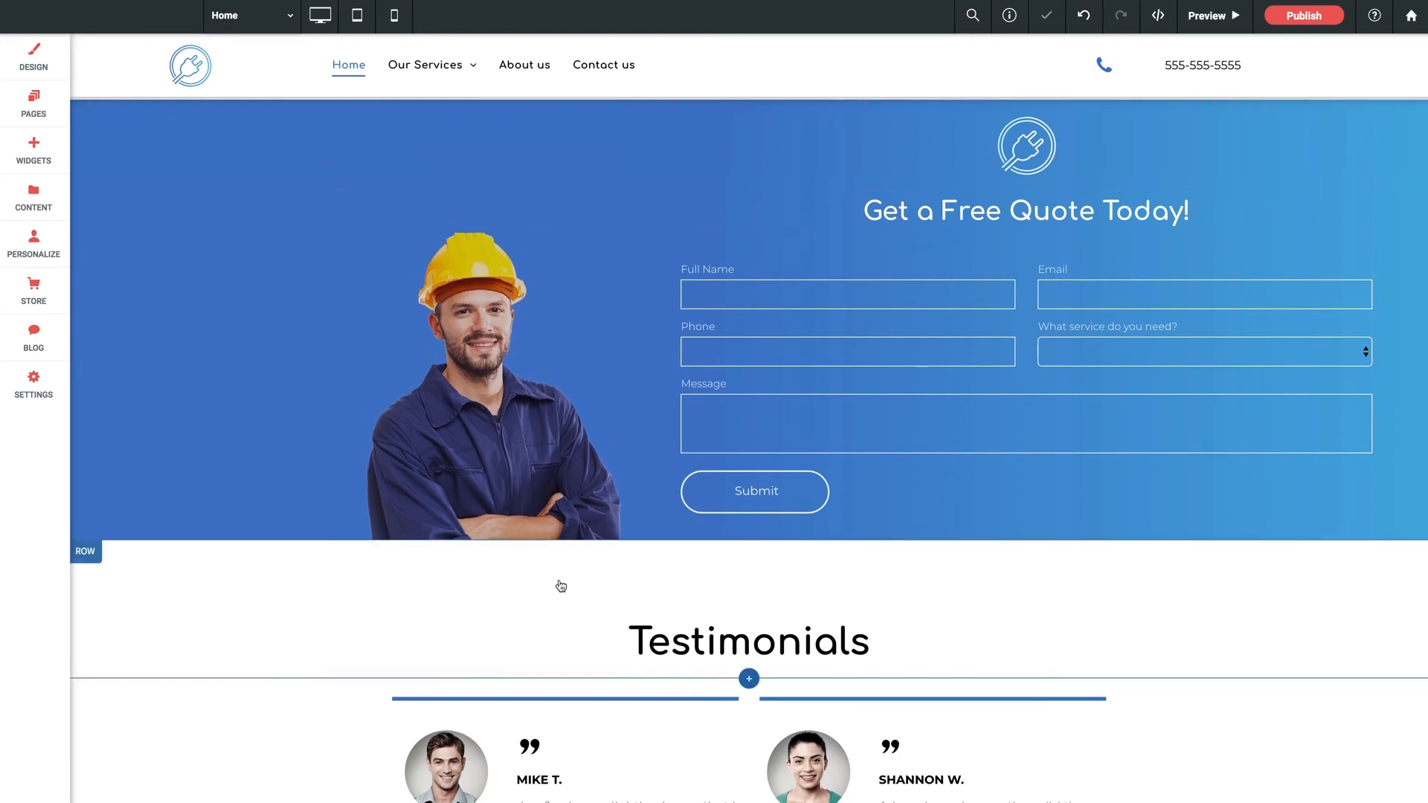
pyautogui.click(535, 476)
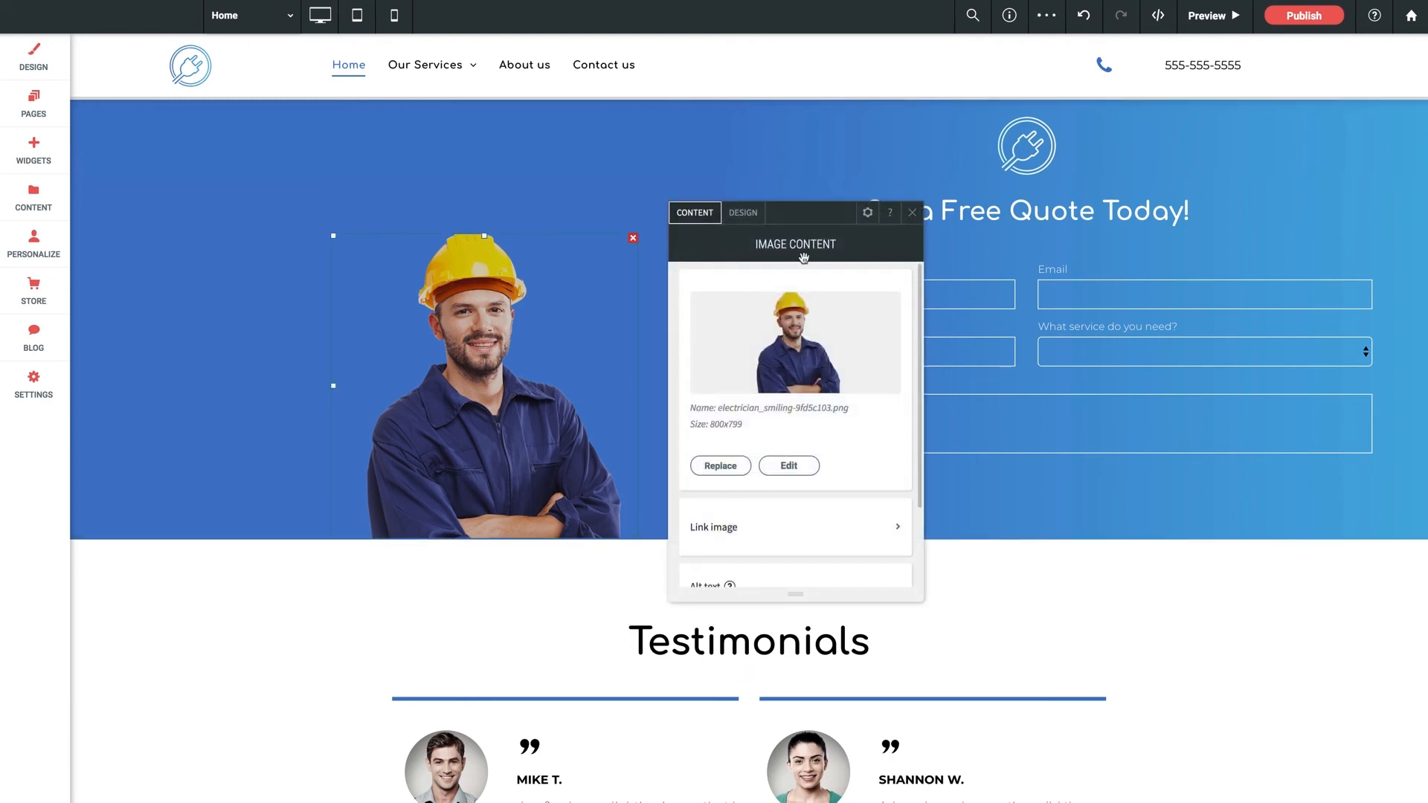
pyautogui.click(702, 178)
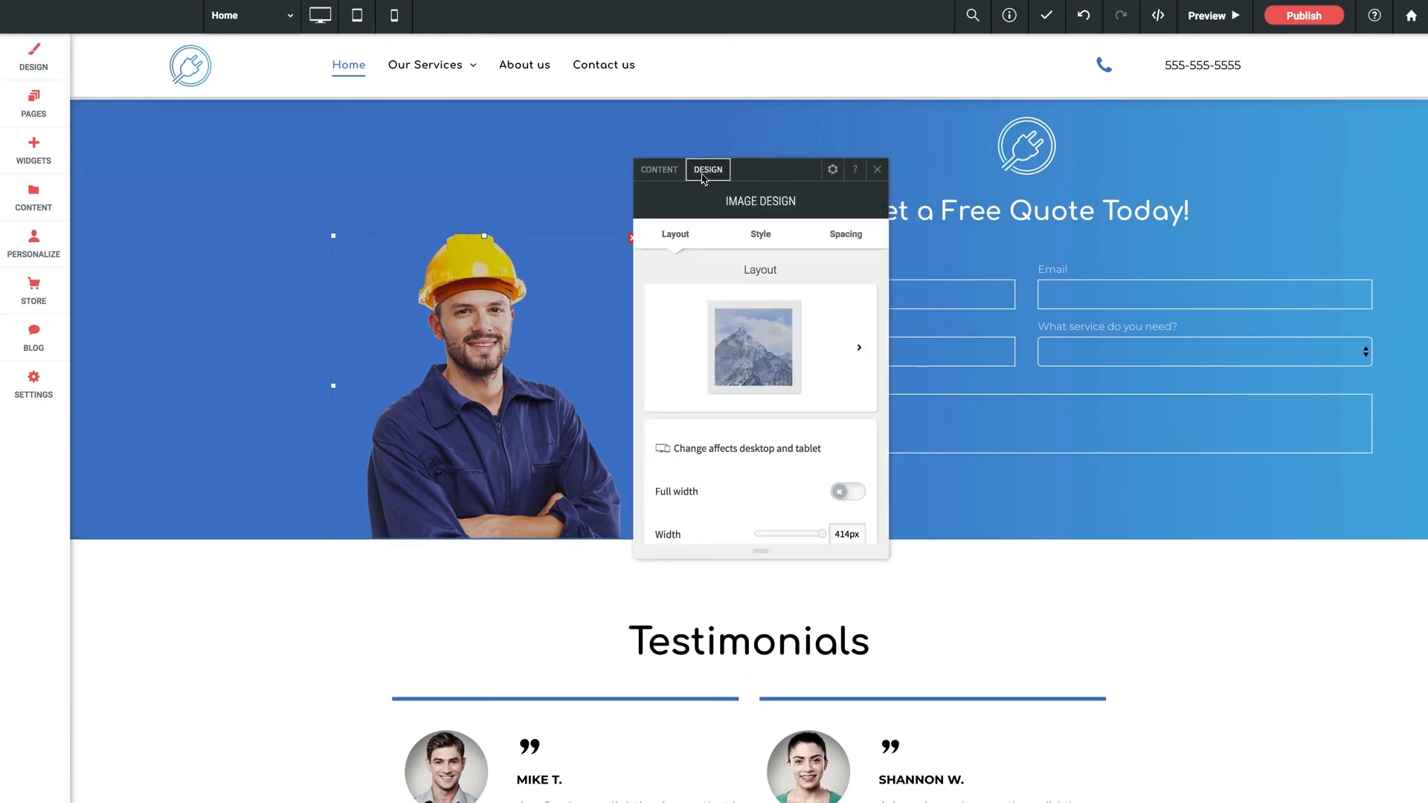
pyautogui.click(807, 348)
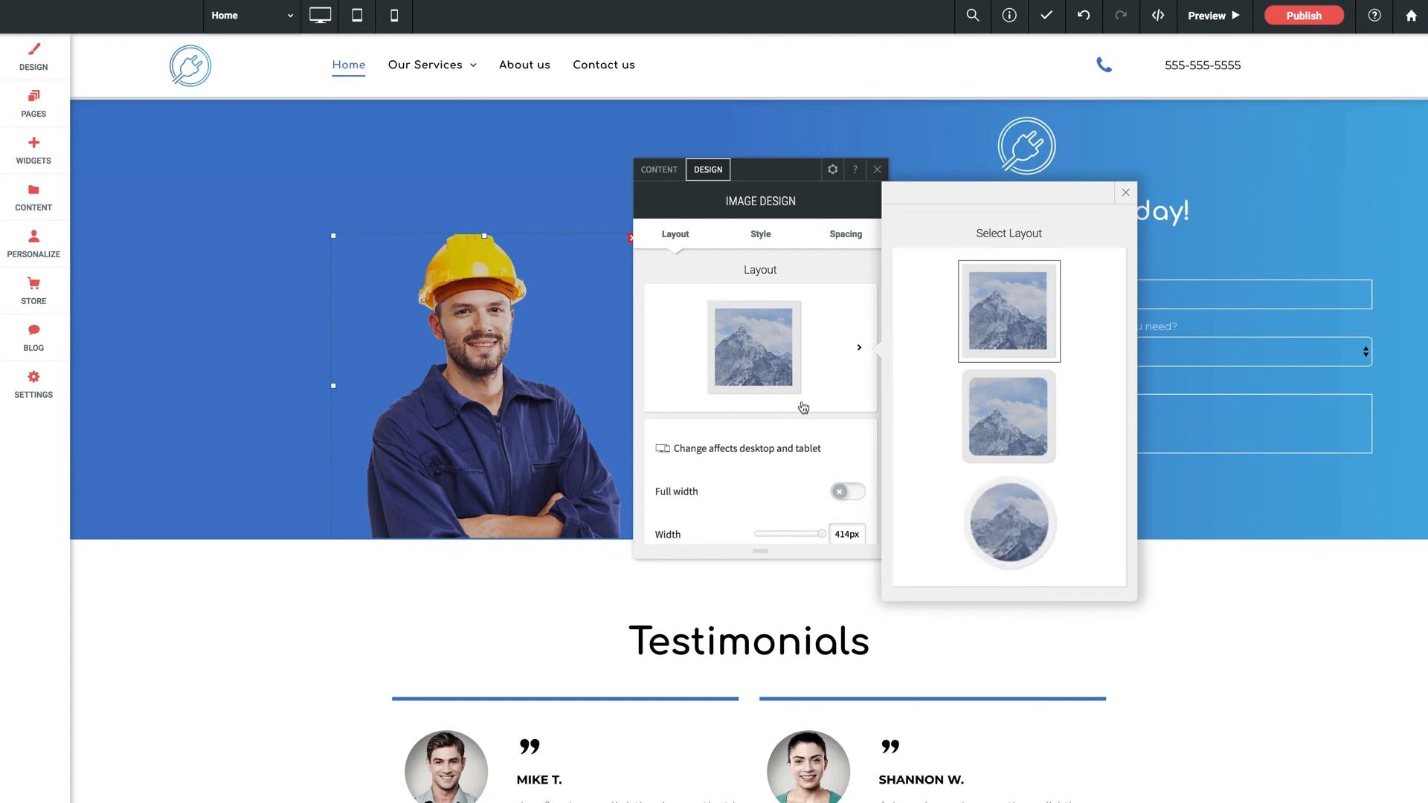
pyautogui.scroll(-2, 795, 443)
pyautogui.scroll(-5, 766, 416)
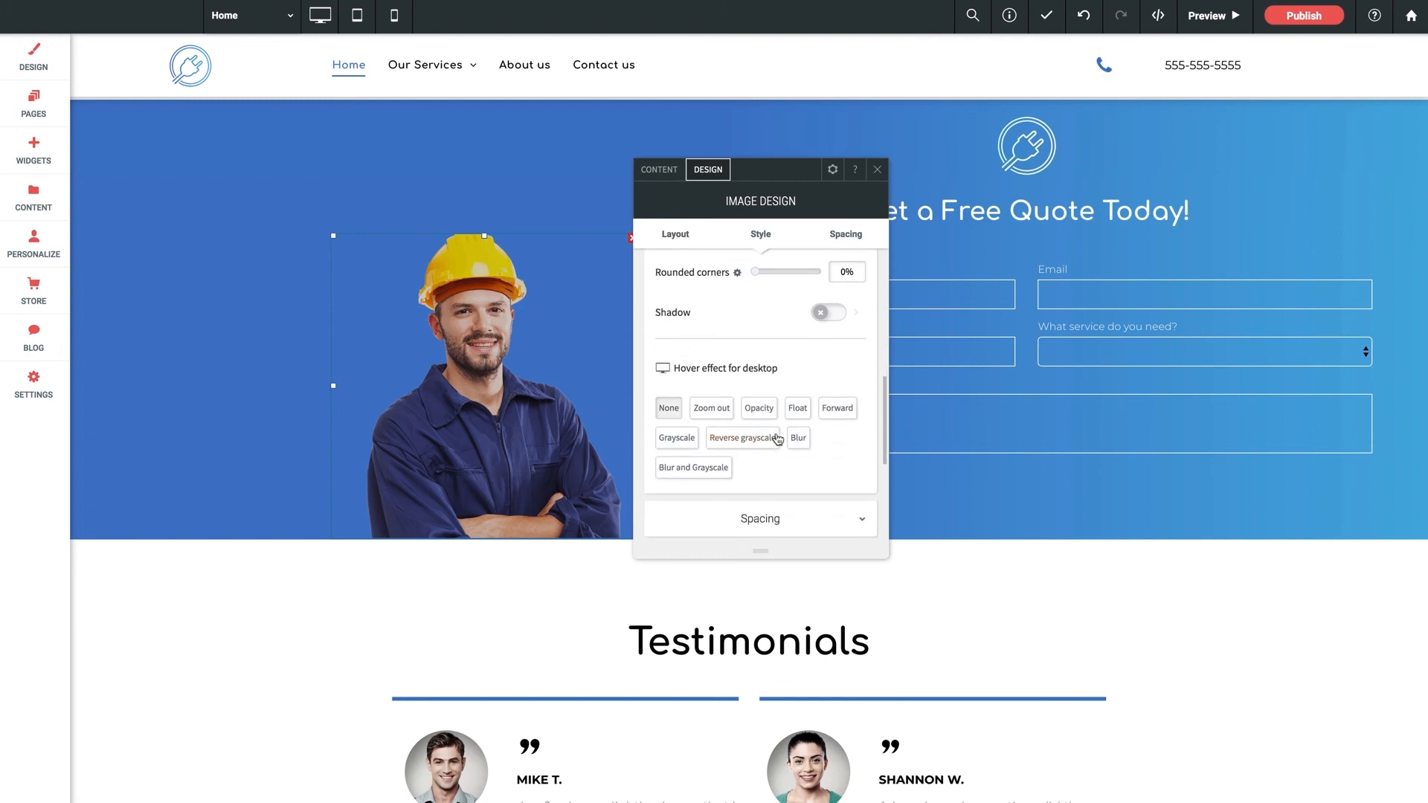
pyautogui.click(757, 407)
pyautogui.click(877, 174)
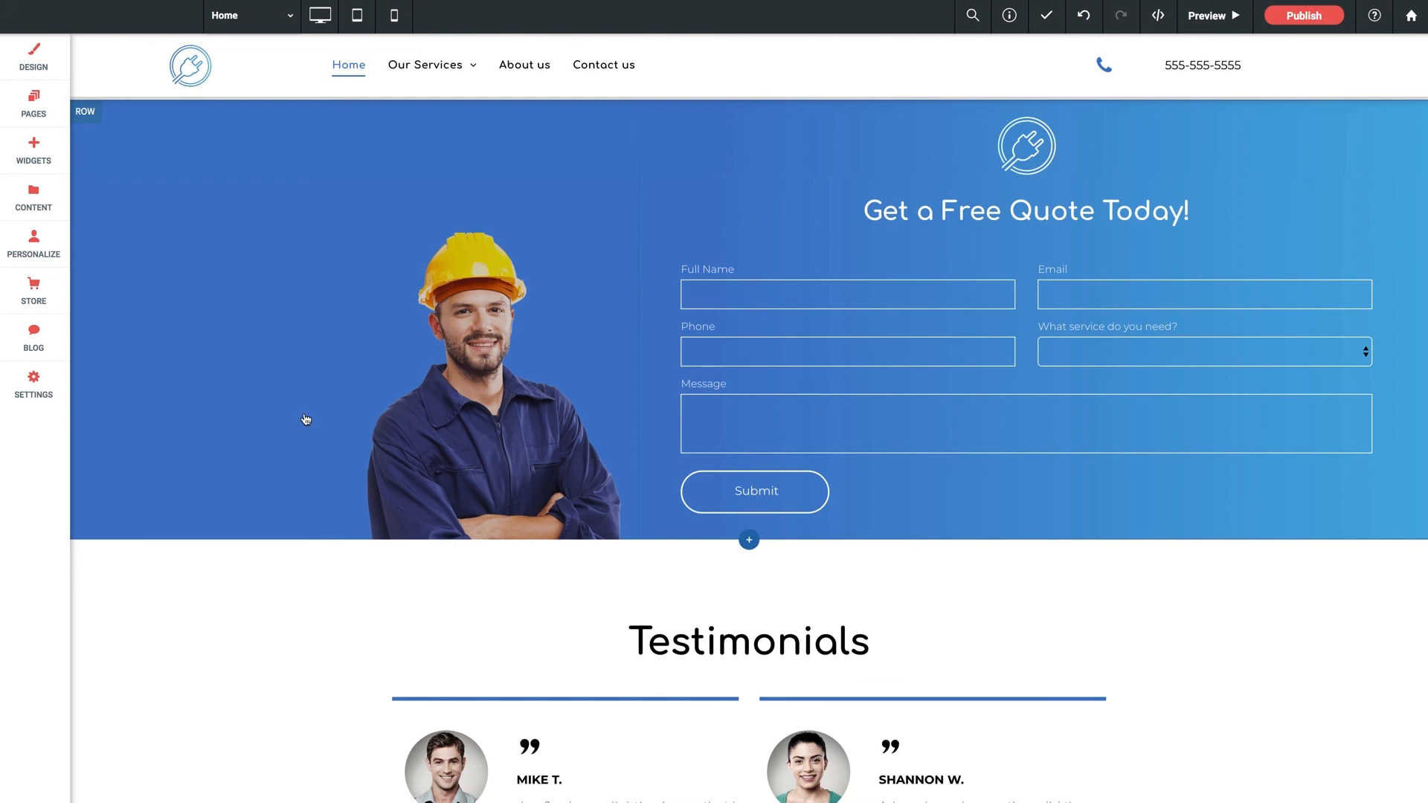
# Add an Image widget between the quote form row and the Testimonials heading.
pyautogui.scroll(6, 301, 421)
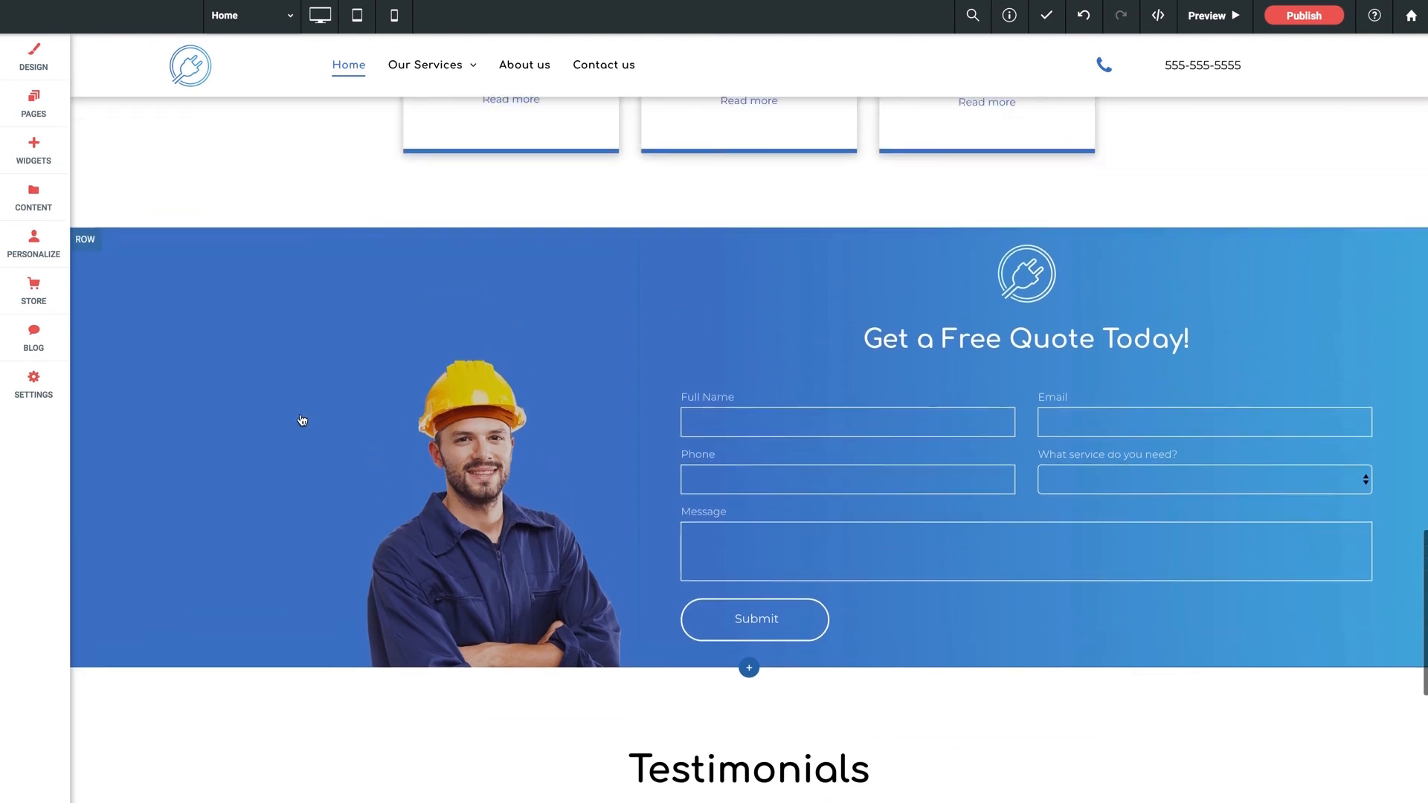
pyautogui.scroll(-4, 303, 420)
pyautogui.scroll(-1, 303, 420)
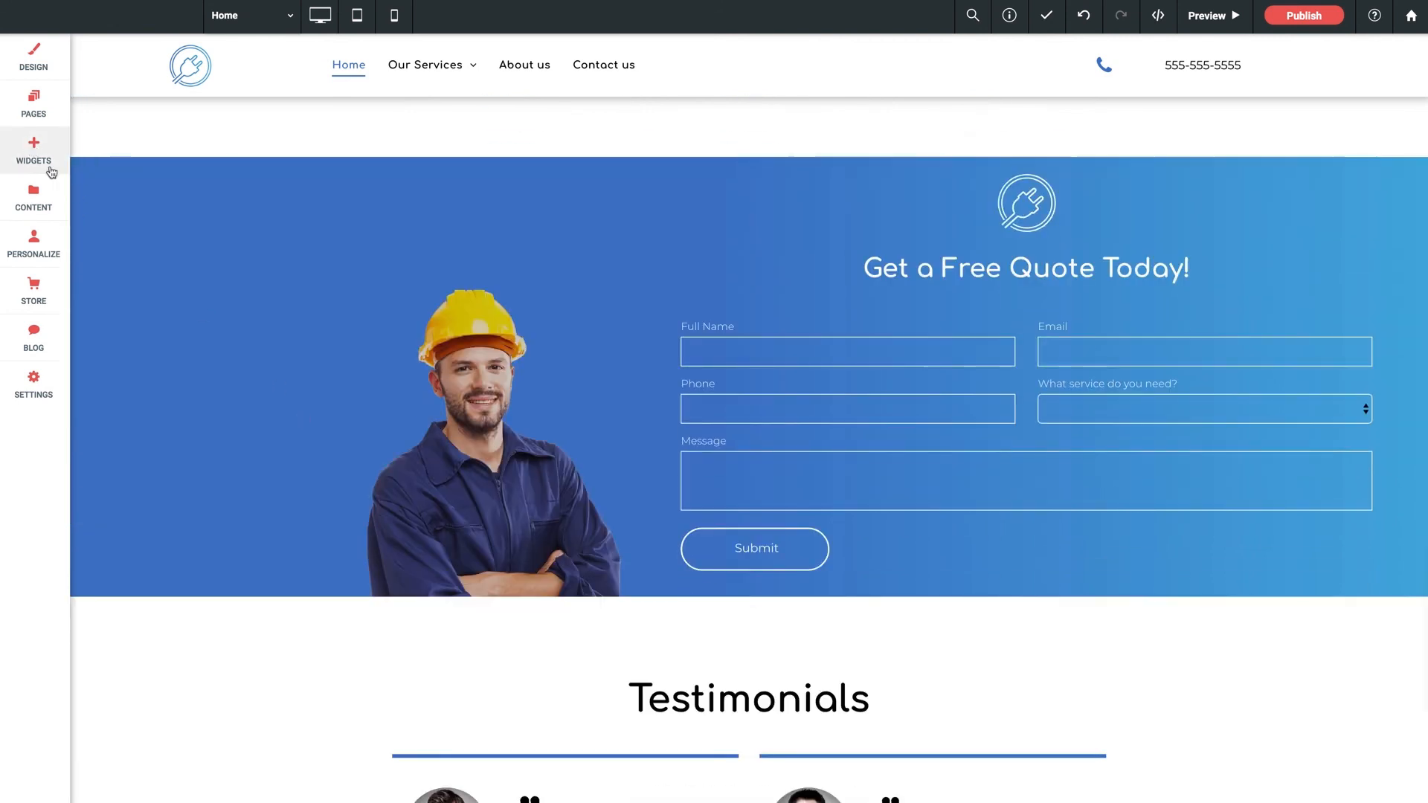
pyautogui.click(46, 164)
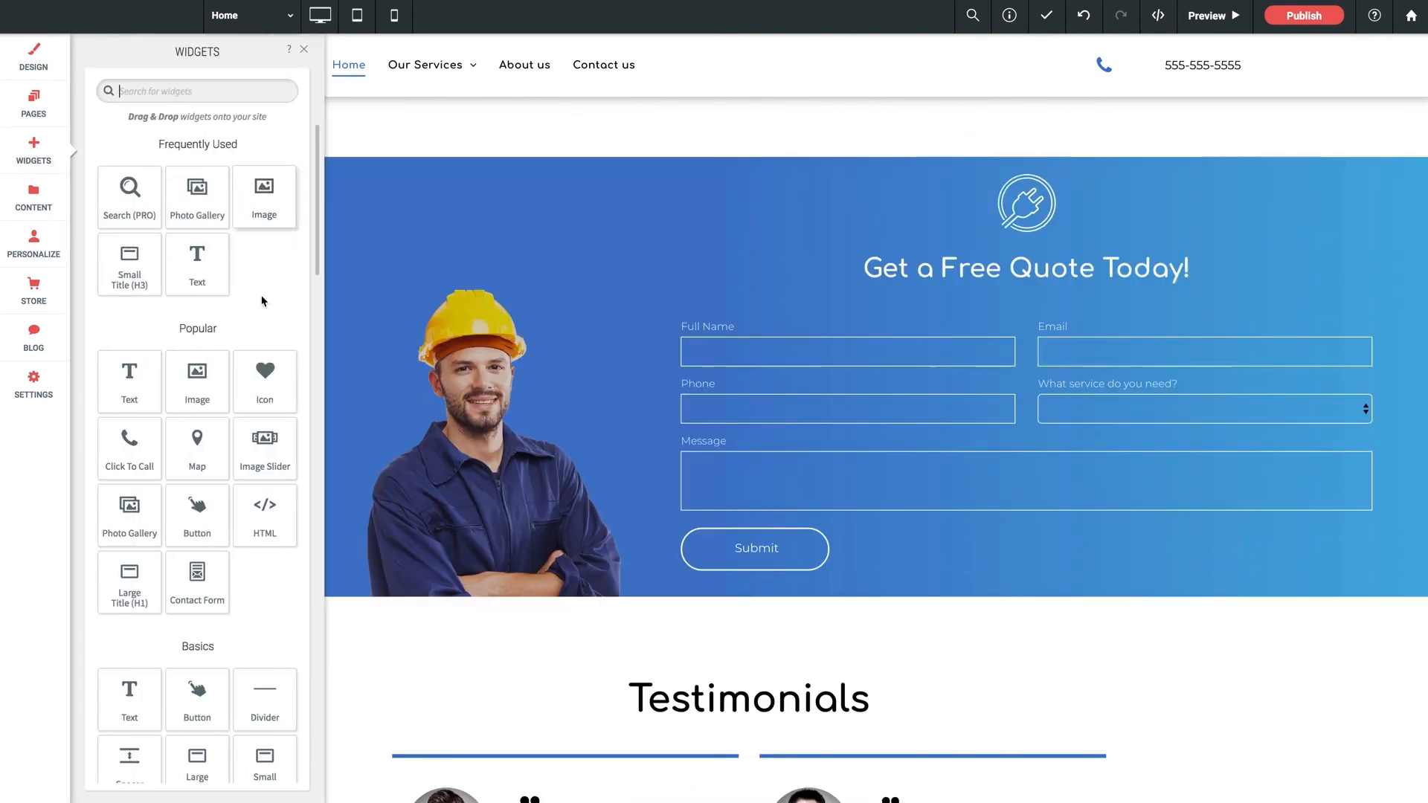
pyautogui.moveTo(204, 386); pyautogui.dragTo(739, 571)
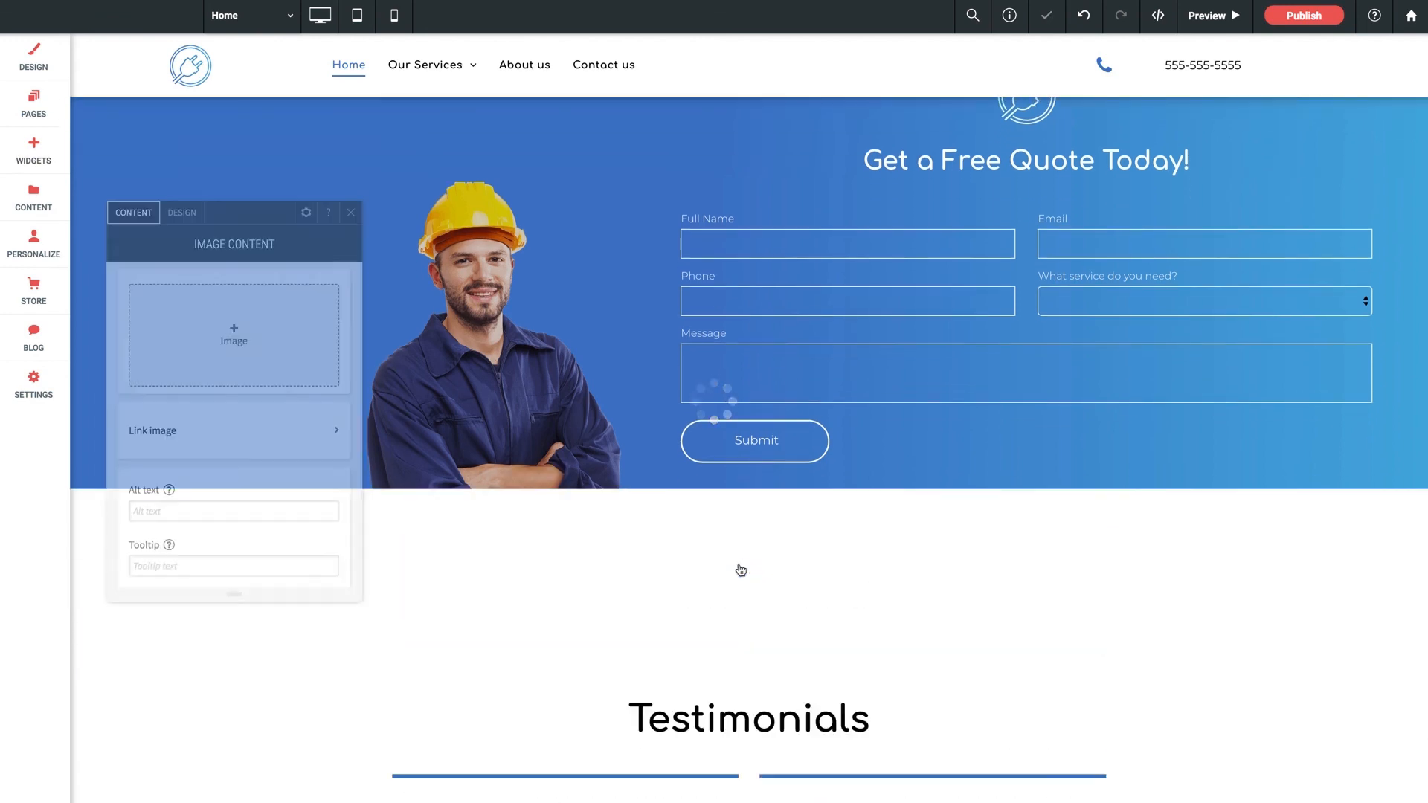